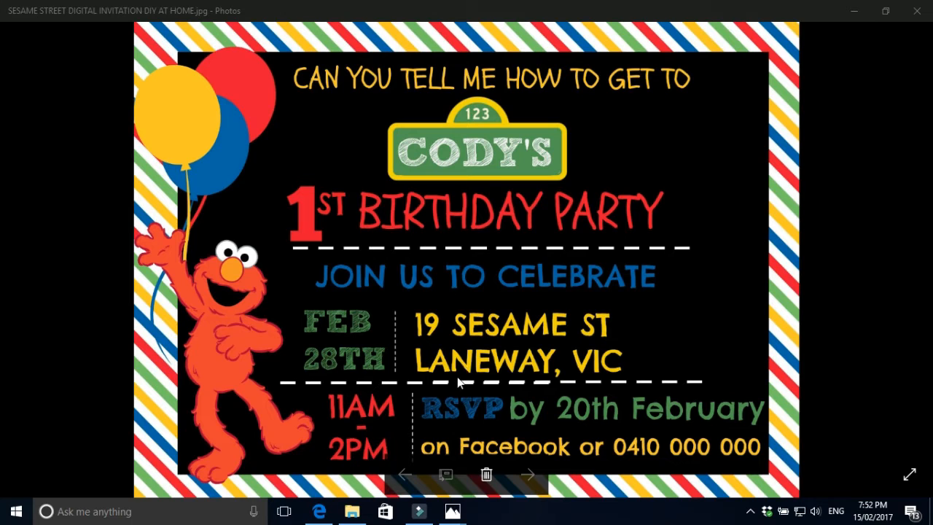
Bring up the blank invitation image SESAME STREET DIGITAL INVITATION.jpg in Photos.
{"action": "mouse_move", "coordinate": [454, 515]}
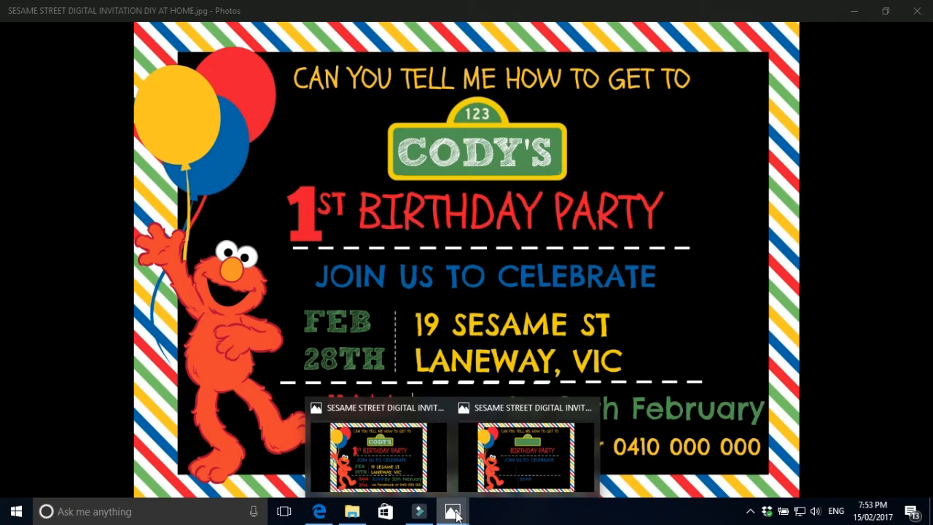
{"action": "left_click", "coordinate": [525, 460]}
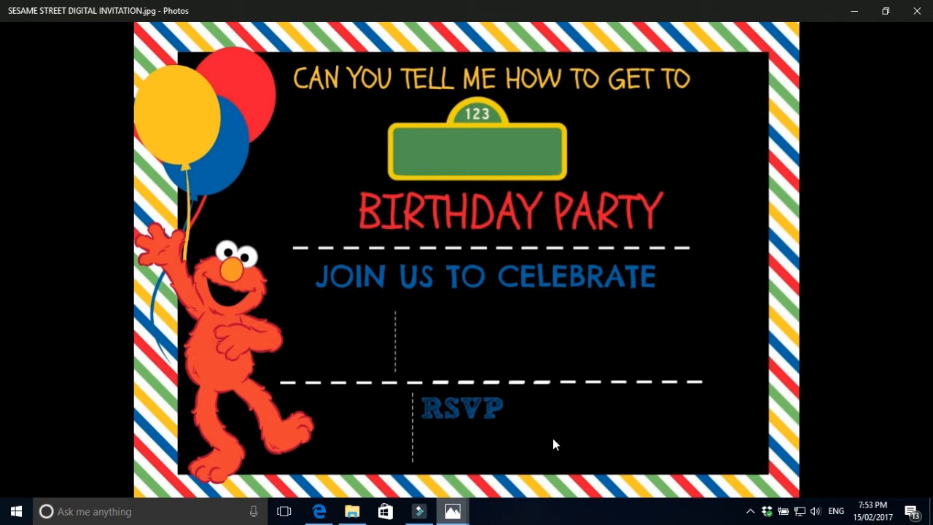
{"action": "mouse_move", "coordinate": [554, 439]}
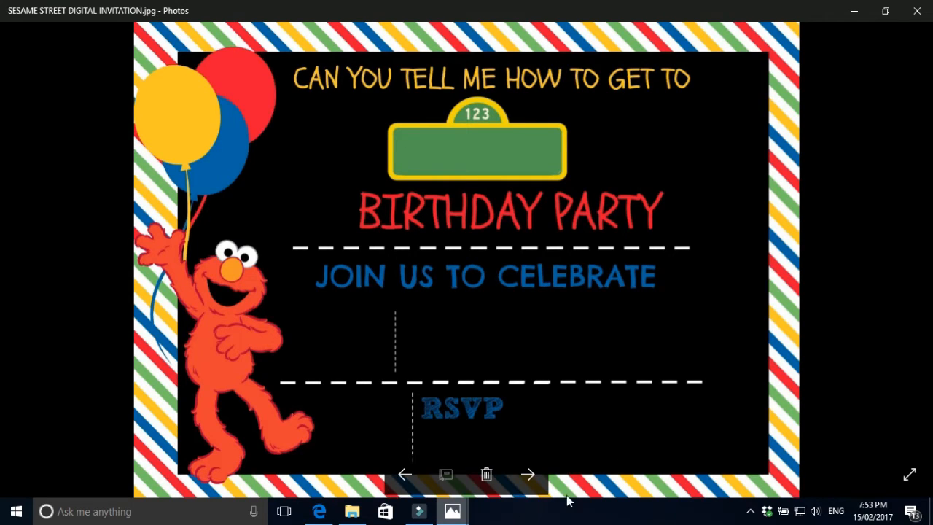
Switch to PicMonkey in the Edge browser and open the SESAME STREET DIGITAL INVITATION image for editing.
{"action": "left_click", "coordinate": [319, 511]}
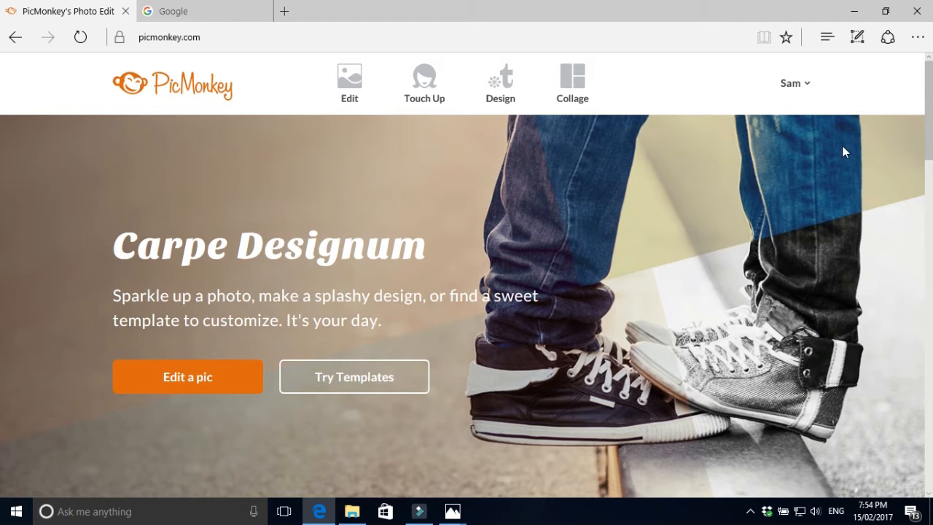
{"action": "mouse_move", "coordinate": [353, 76]}
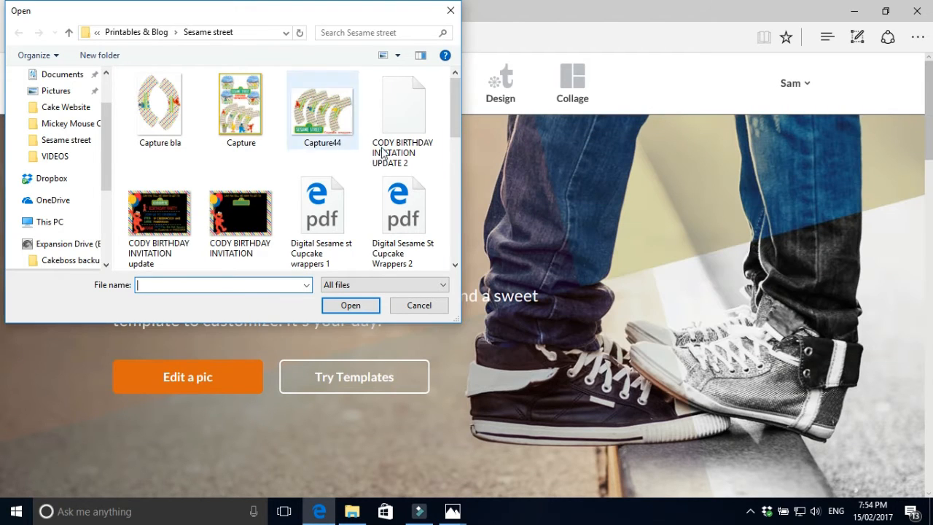
{"action": "left_click_drag", "start_coordinate": [452, 119], "coordinate": [467, 217]}
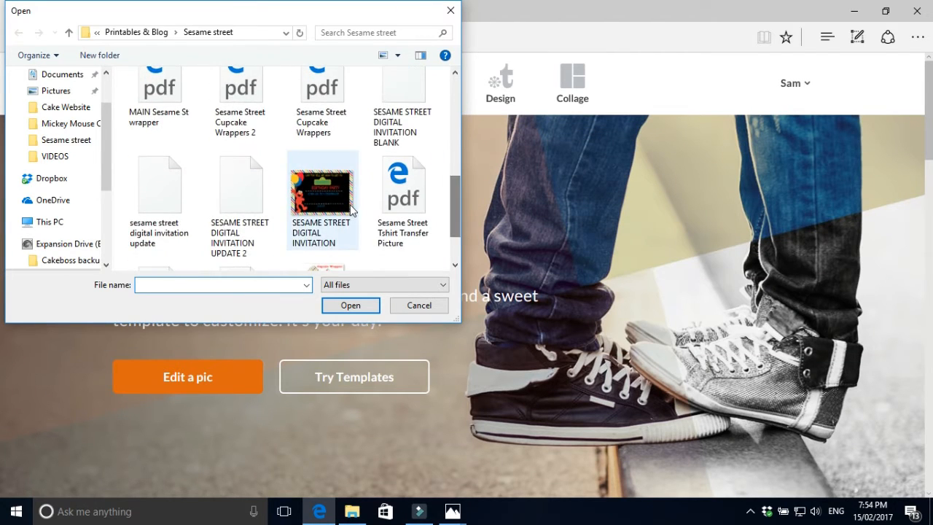
{"action": "double_click", "coordinate": [324, 195]}
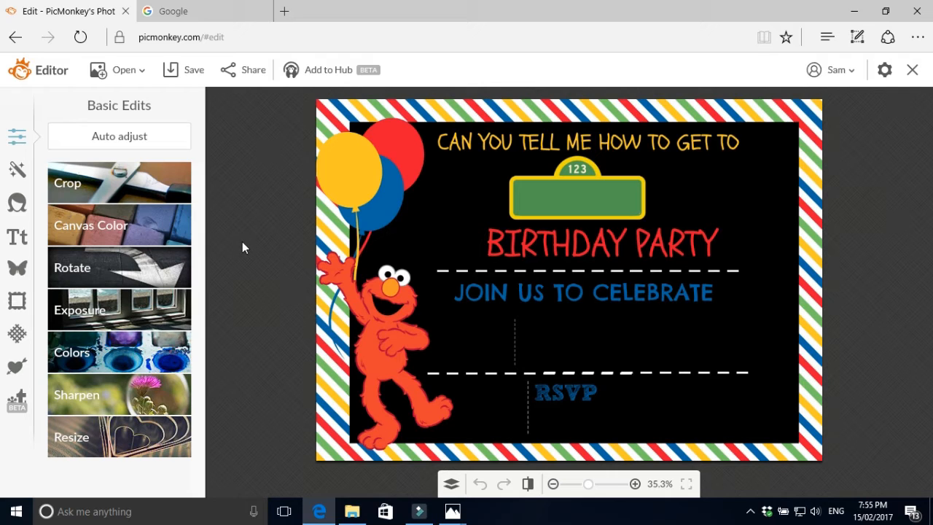
Add the child's first name in capitals and possessive form in the Sketch Block font, and place it on the green street sign.
{"action": "left_click", "coordinate": [18, 238]}
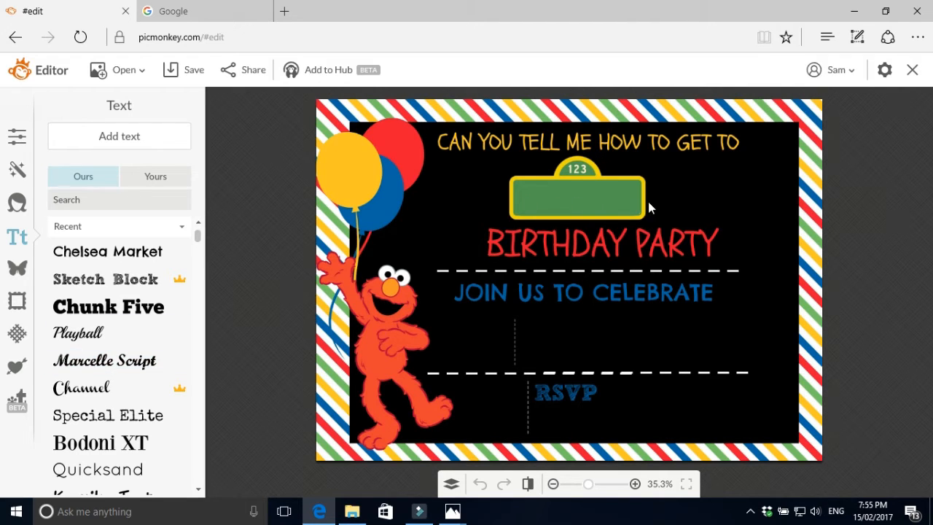
{"action": "left_click", "coordinate": [119, 279]}
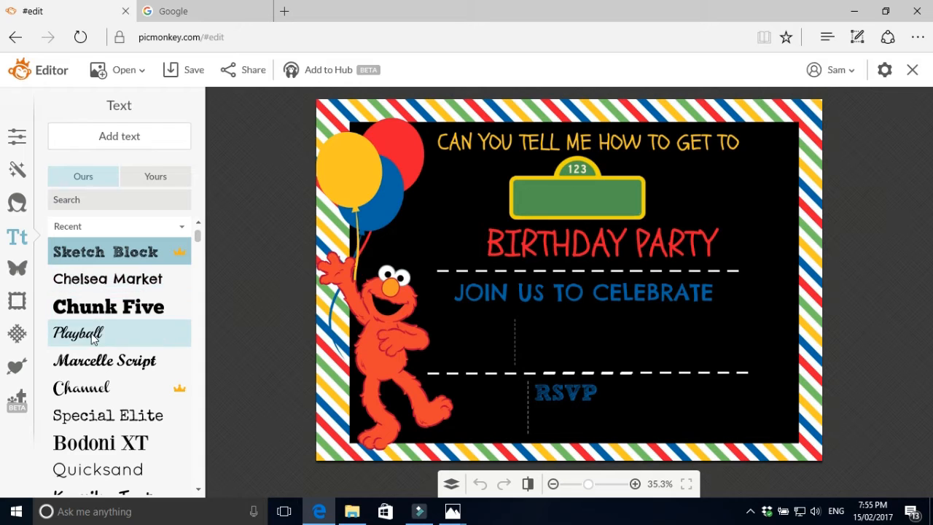
{"action": "left_click", "coordinate": [128, 136]}
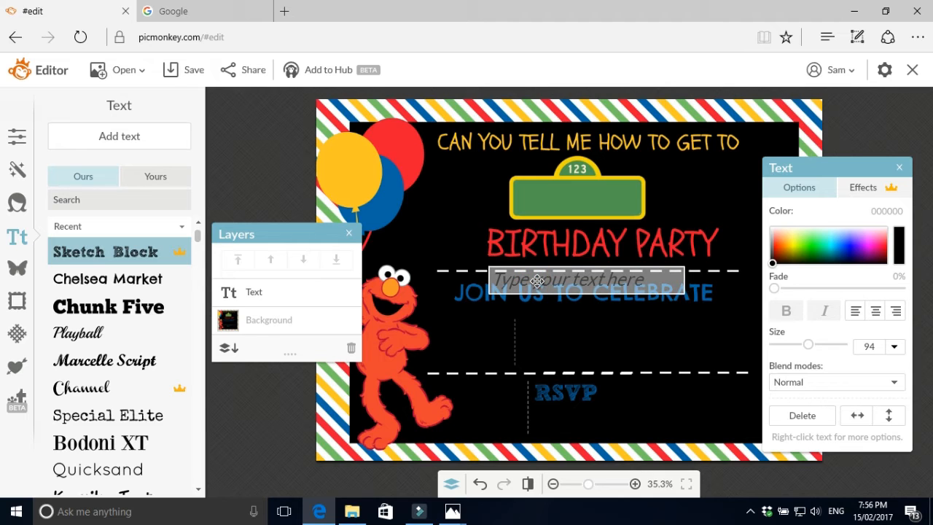
{"action": "type", "text": "CO"}
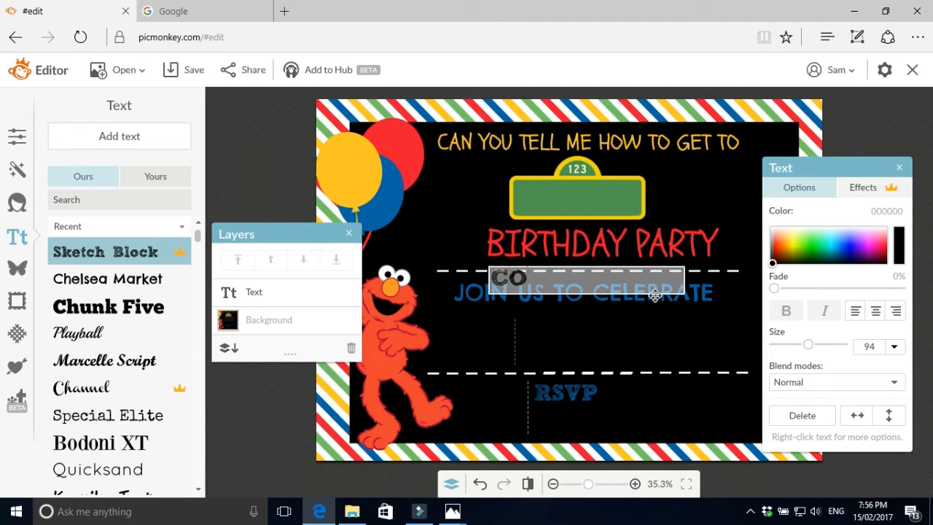
{"action": "type", "text": "DY'S"}
{"action": "left_click", "coordinate": [638, 328]}
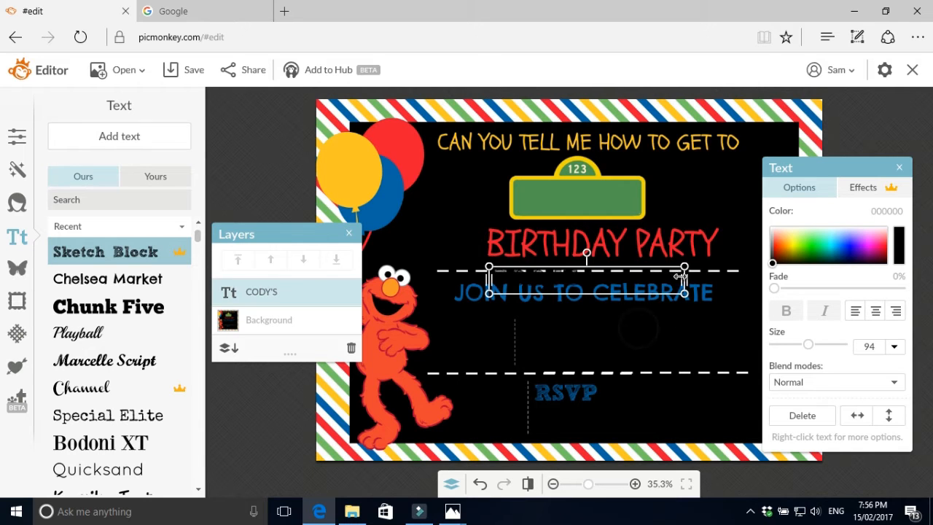
{"action": "left_click_drag", "start_coordinate": [688, 277], "coordinate": [605, 199]}
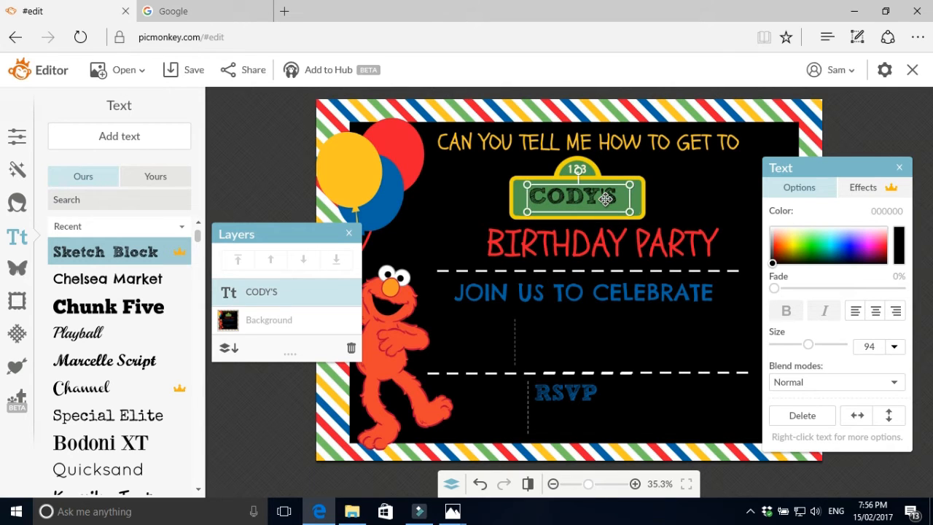
Recolor the name on the sign white (fefefe) by sampling a white stripe of the invitation's border.
{"action": "double_click", "coordinate": [606, 199]}
{"action": "left_click", "coordinate": [899, 255]}
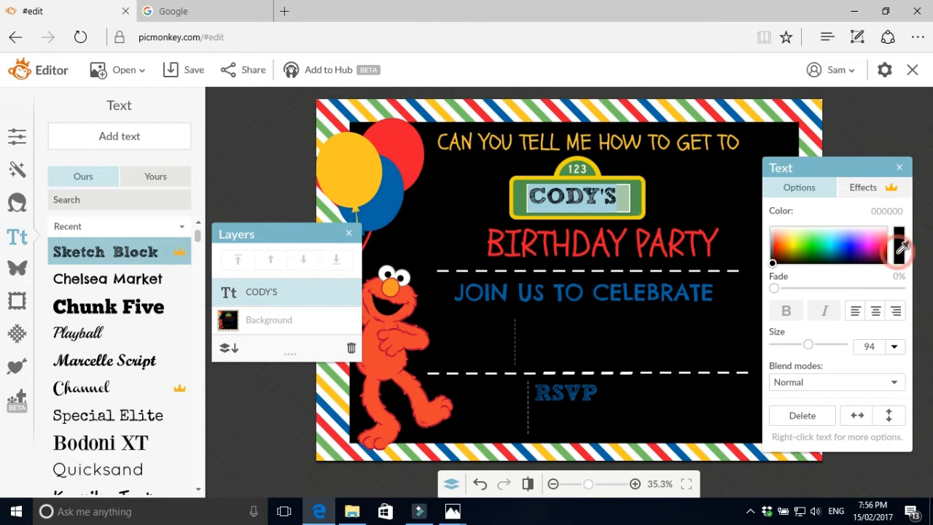
{"action": "left_click", "coordinate": [649, 110]}
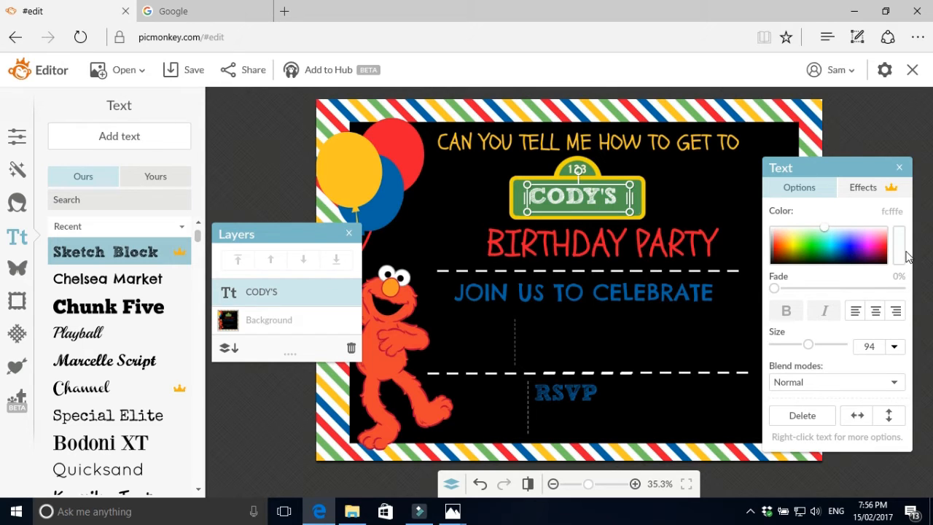
{"action": "left_click", "coordinate": [900, 248]}
{"action": "left_click", "coordinate": [713, 129]}
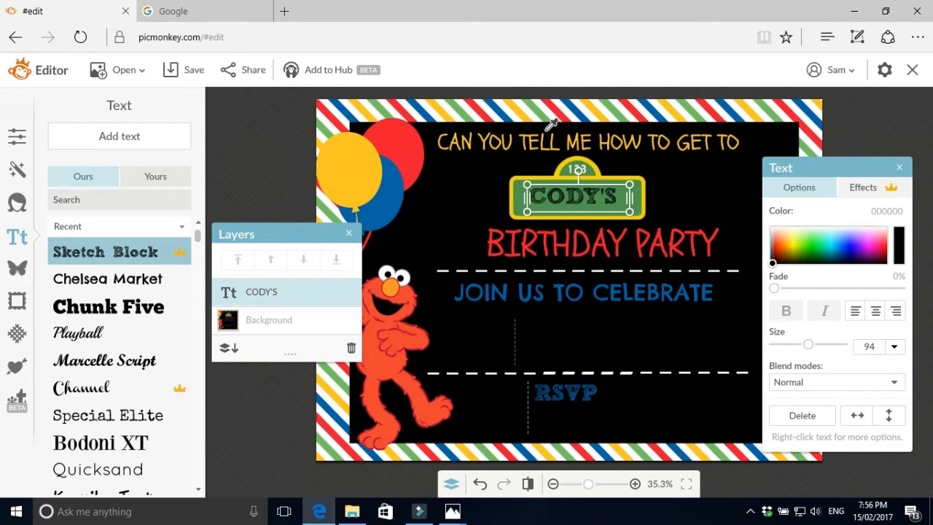
{"action": "left_click", "coordinate": [443, 106]}
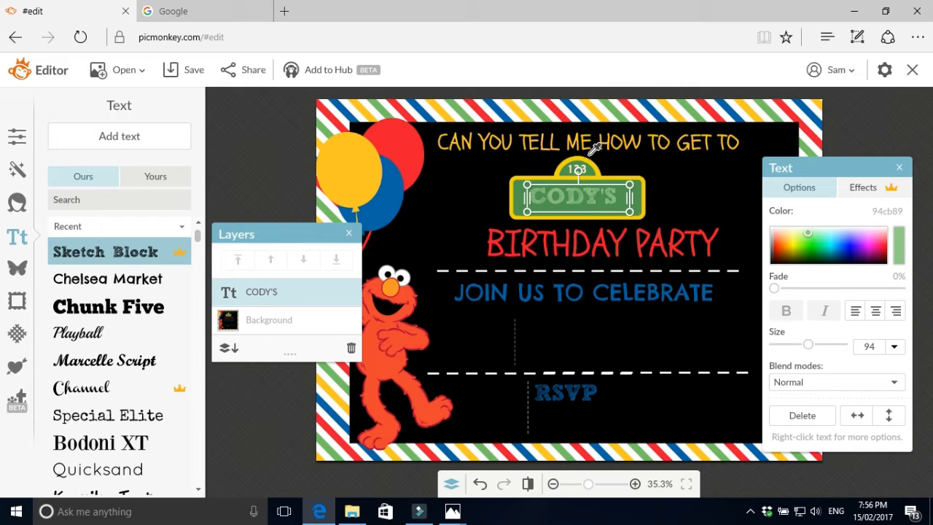
{"action": "left_click", "coordinate": [628, 110]}
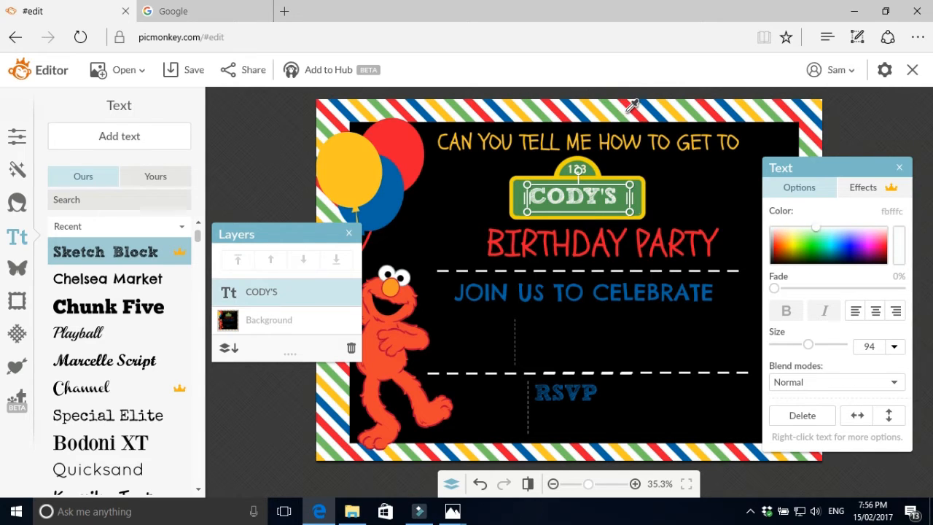
{"action": "left_click", "coordinate": [626, 111]}
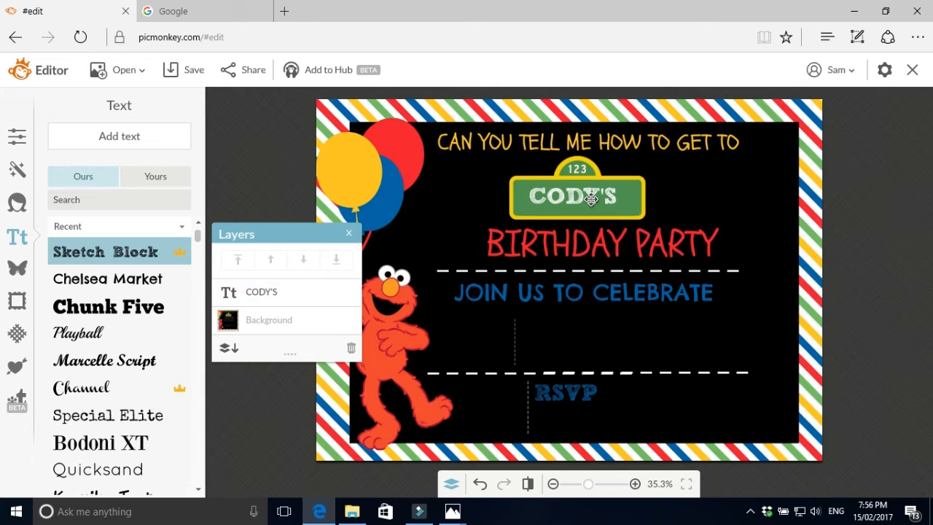
Enlarge the child's name to size 128 and center it on the green street sign.
{"action": "left_click", "coordinate": [590, 197]}
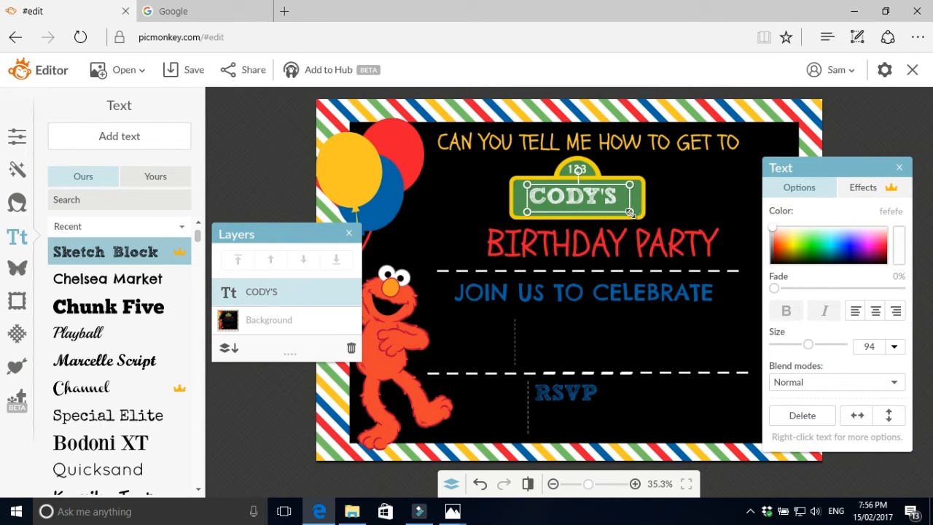
{"action": "left_click_drag", "start_coordinate": [629, 212], "coordinate": [651, 215]}
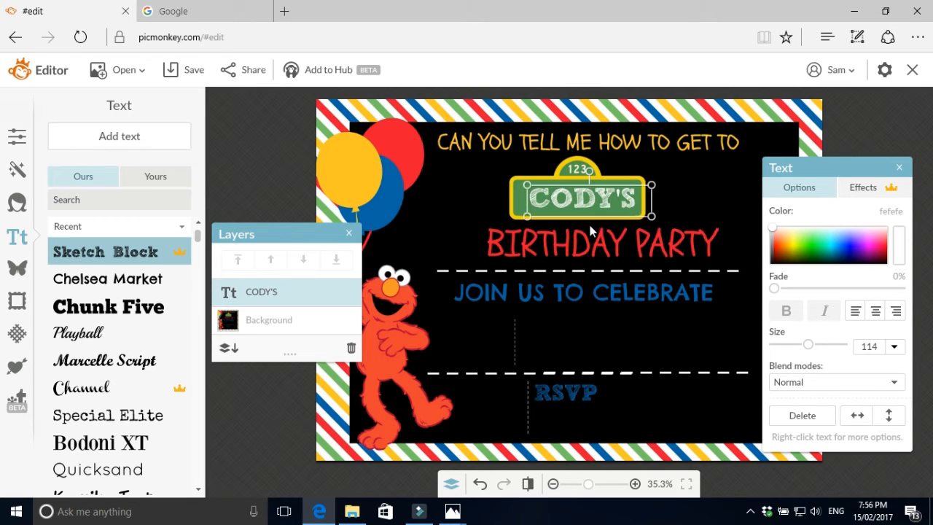
{"action": "left_click_drag", "start_coordinate": [526, 215], "coordinate": [512, 219]}
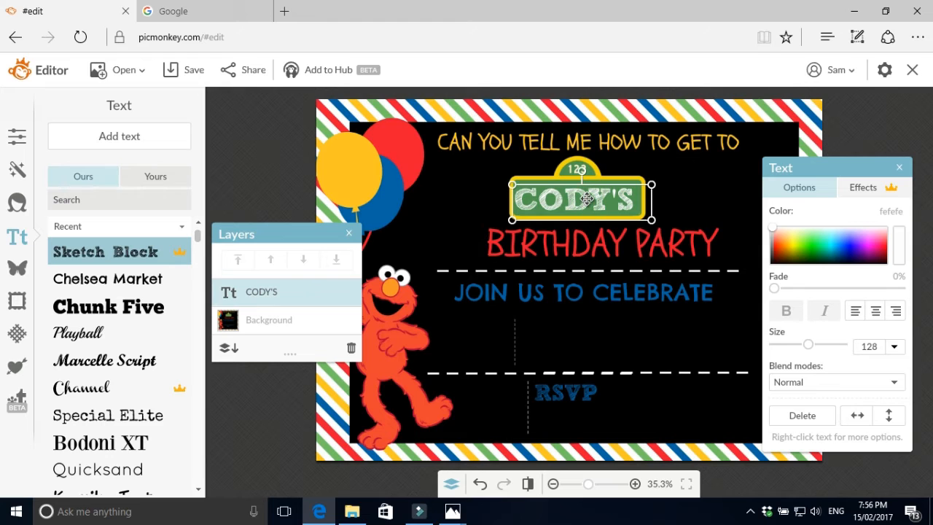
{"action": "left_click_drag", "start_coordinate": [587, 199], "coordinate": [588, 197]}
{"action": "left_click", "coordinate": [670, 212]}
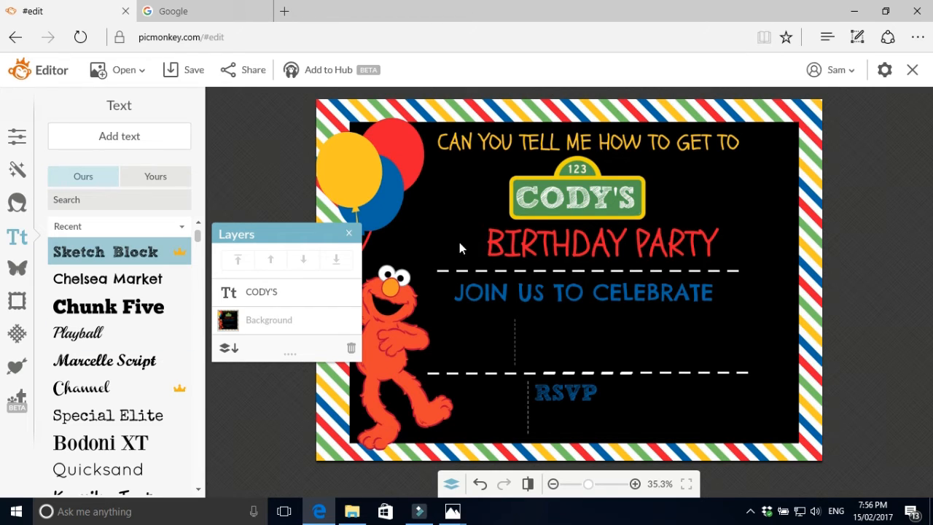
Add the text "1" in the Chunk Five font and narrow its text box to fit the digit.
{"action": "left_click", "coordinate": [122, 306]}
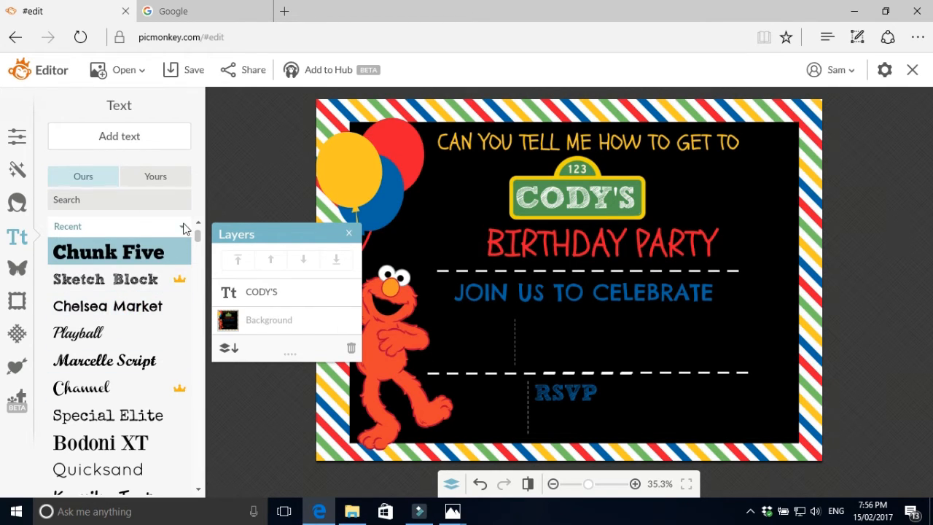
{"action": "left_click", "coordinate": [131, 137]}
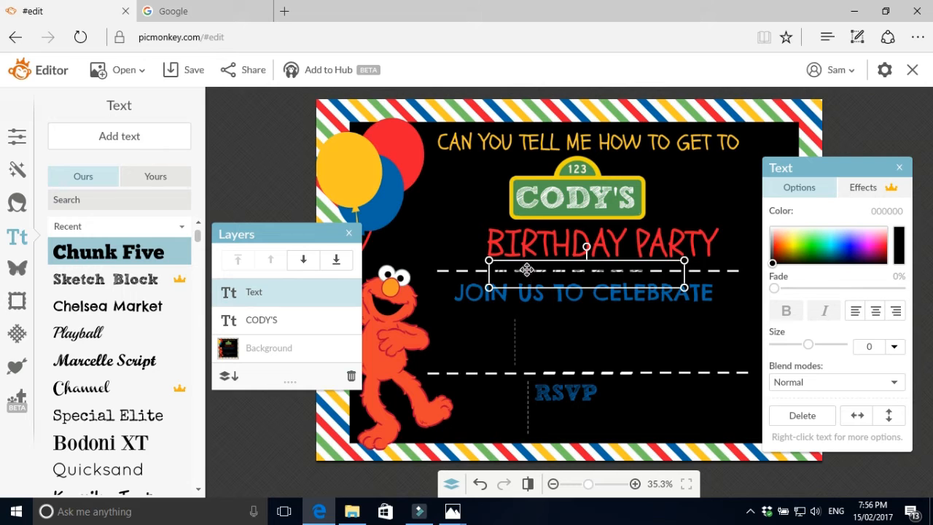
{"action": "type", "text": "1"}
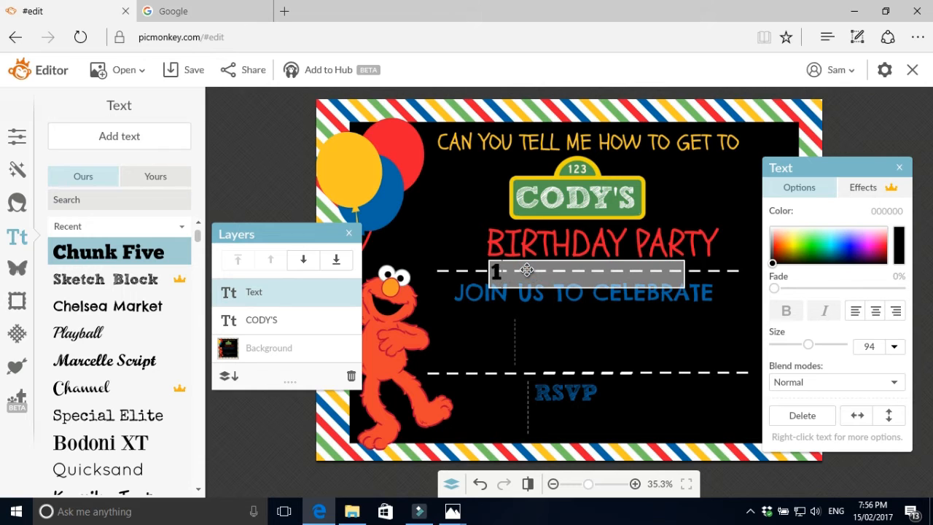
{"action": "left_click", "coordinate": [569, 338]}
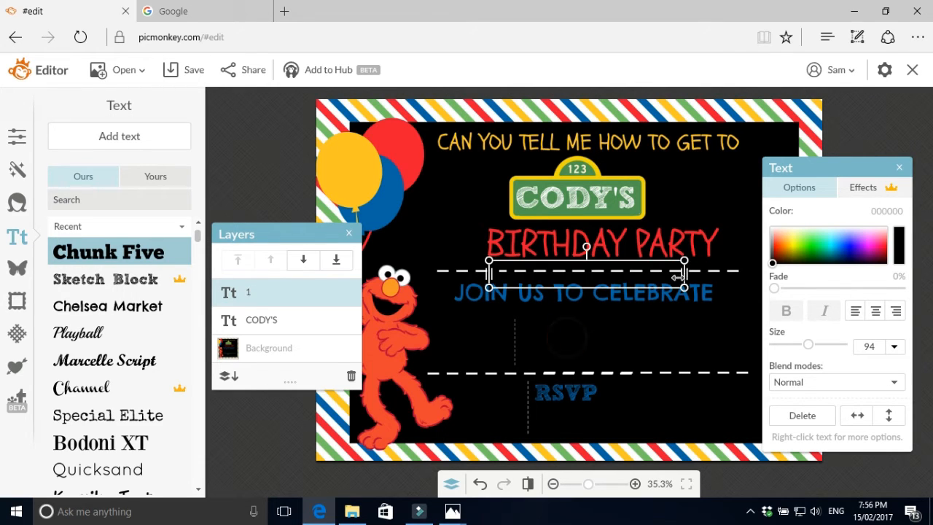
{"action": "left_click_drag", "start_coordinate": [685, 274], "coordinate": [516, 275]}
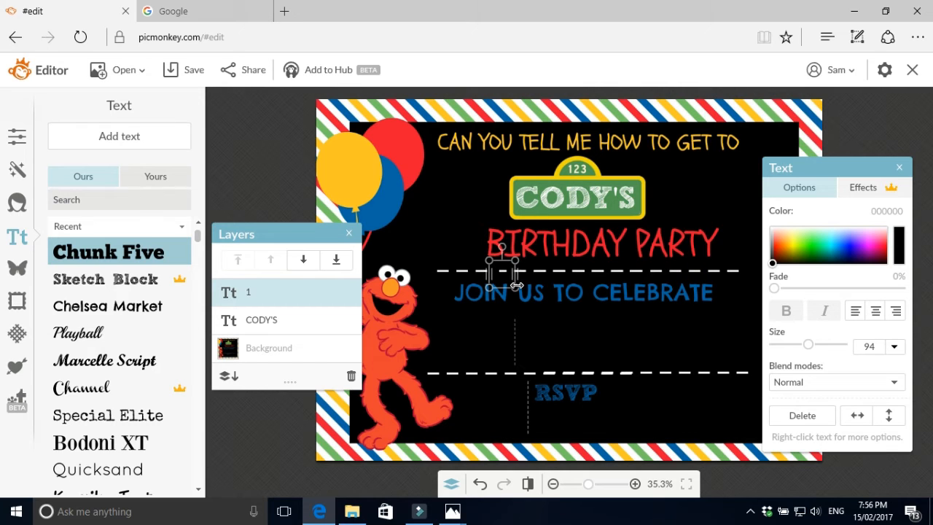
Recolor the digit 1 red (ec1834) by sampling a red stripe of the border.
{"action": "double_click", "coordinate": [504, 274]}
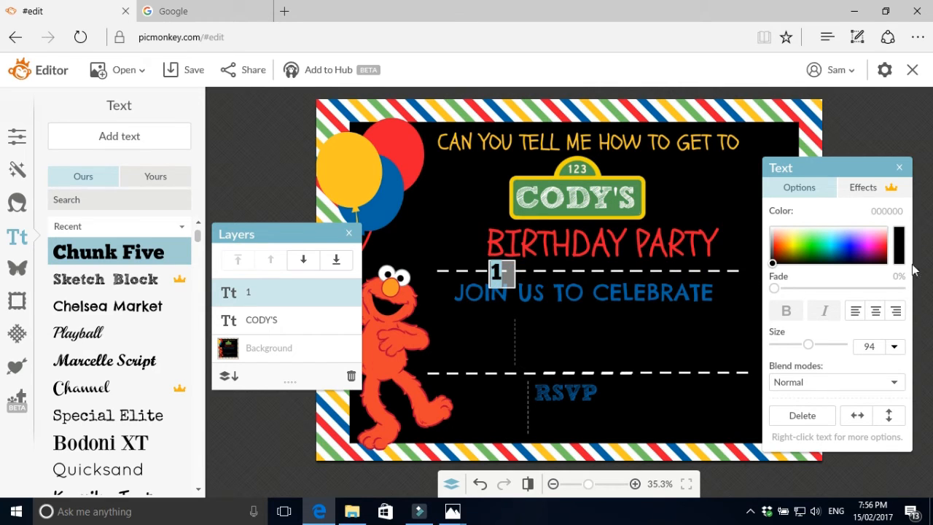
{"action": "left_click", "coordinate": [902, 244]}
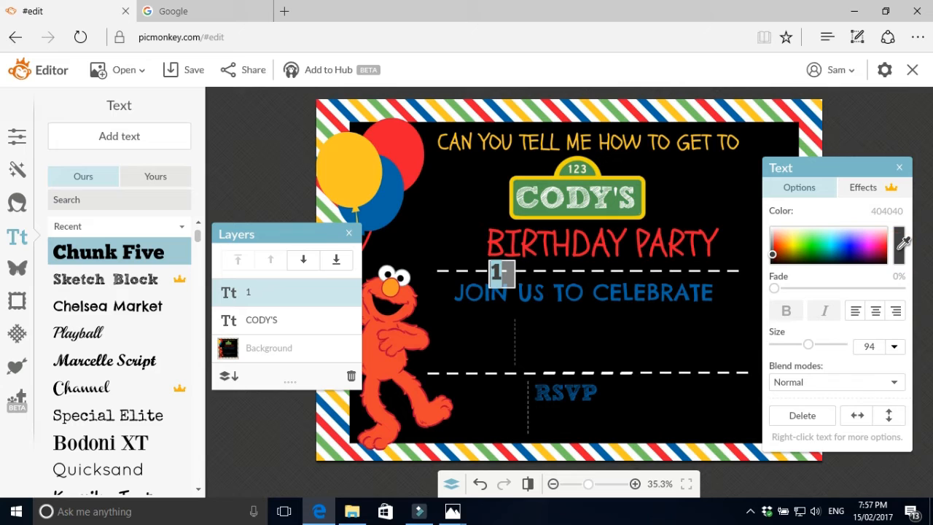
{"action": "left_click", "coordinate": [641, 114]}
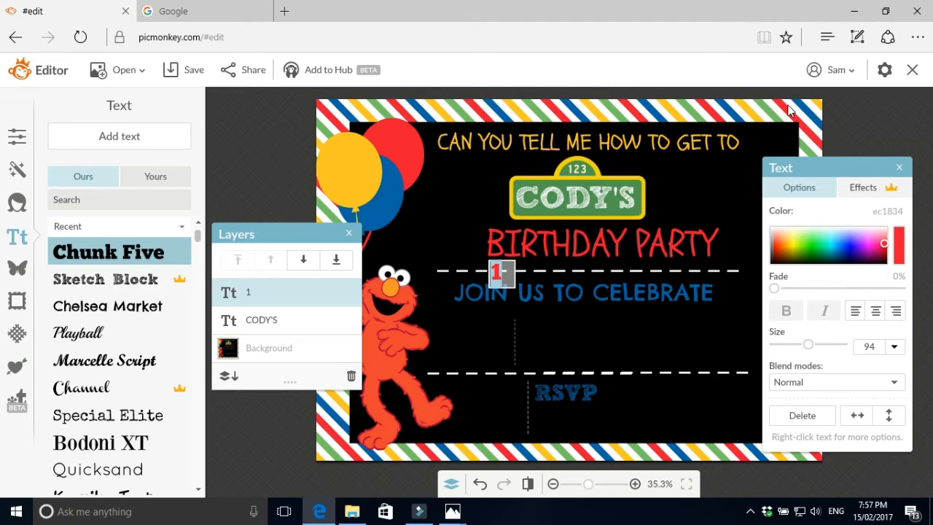
Enlarge the red 1 to size 276 and place it just before the words BIRTHDAY PARTY.
{"action": "left_click", "coordinate": [551, 301]}
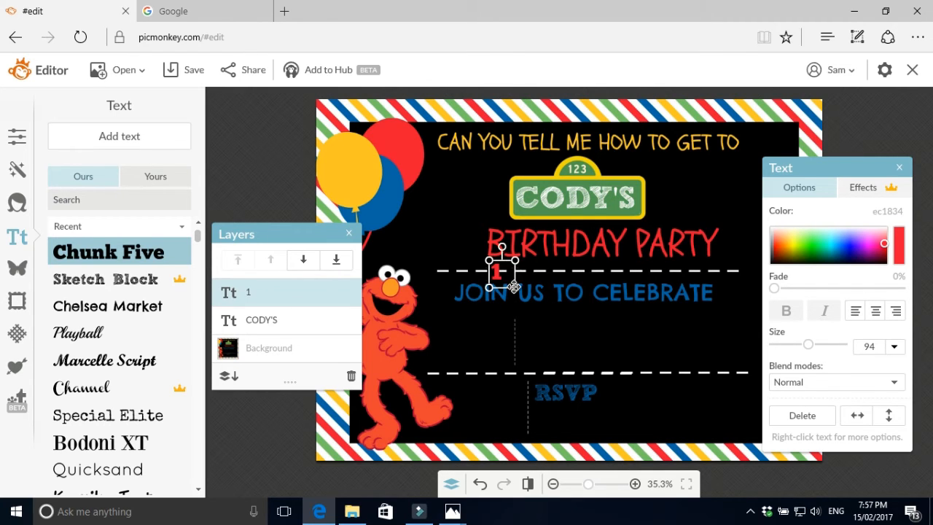
{"action": "left_click_drag", "start_coordinate": [514, 287], "coordinate": [453, 259]}
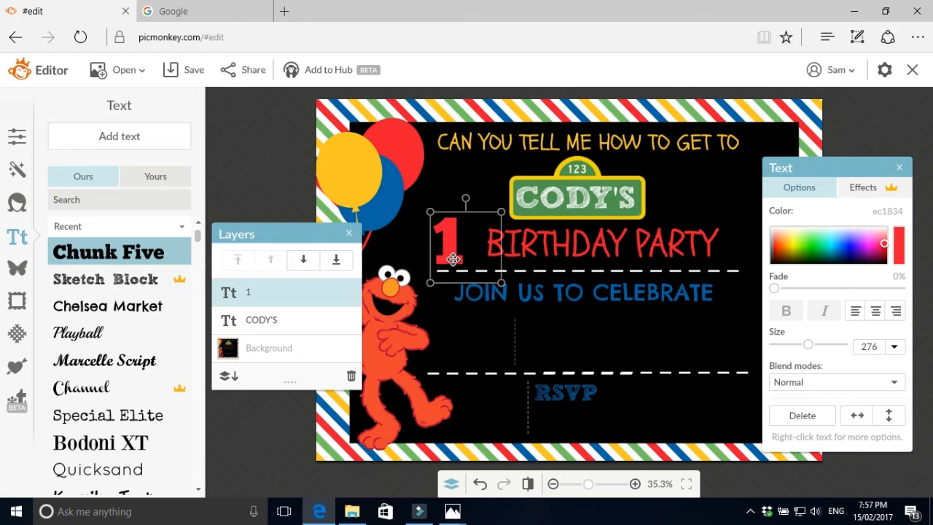
{"action": "left_click", "coordinate": [500, 306]}
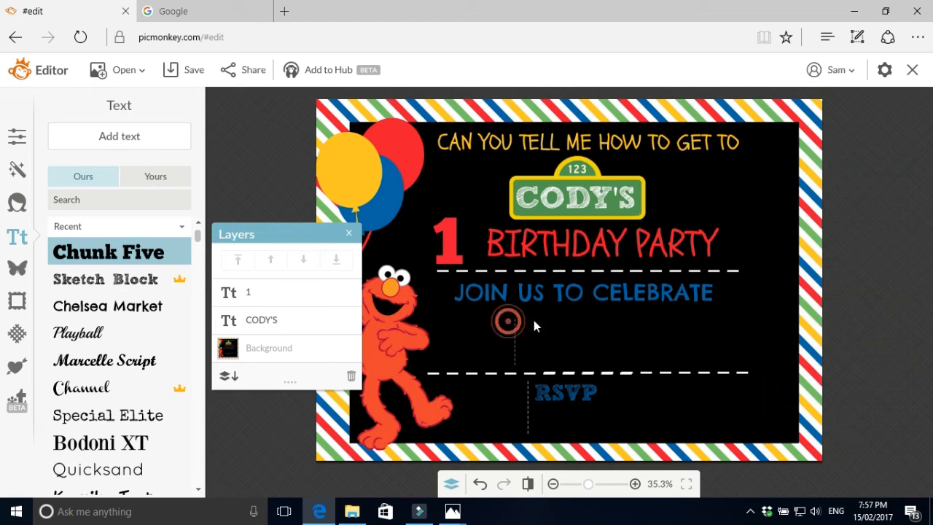
Add the text "ST" in the Chelsea Market font and narrow its text box to fit the letters.
{"action": "left_click", "coordinate": [102, 312]}
{"action": "left_click", "coordinate": [119, 137]}
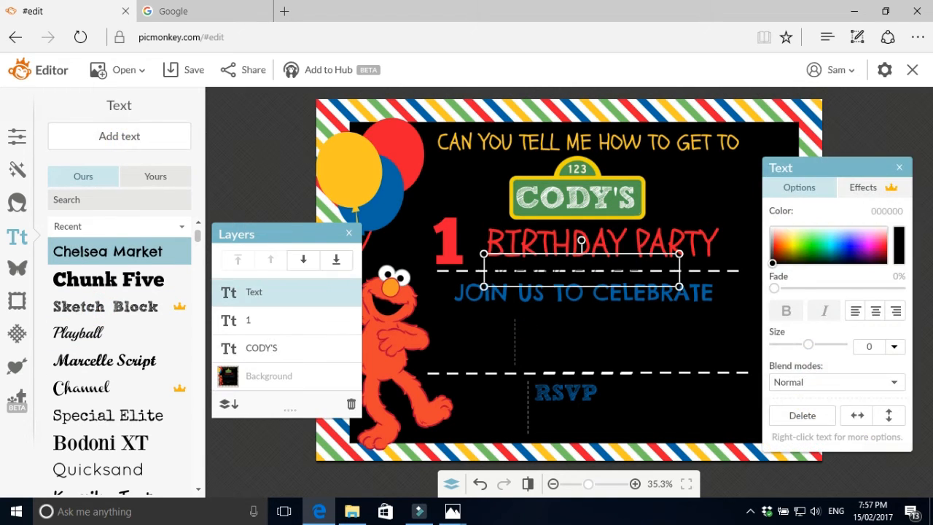
{"action": "type", "text": "ST"}
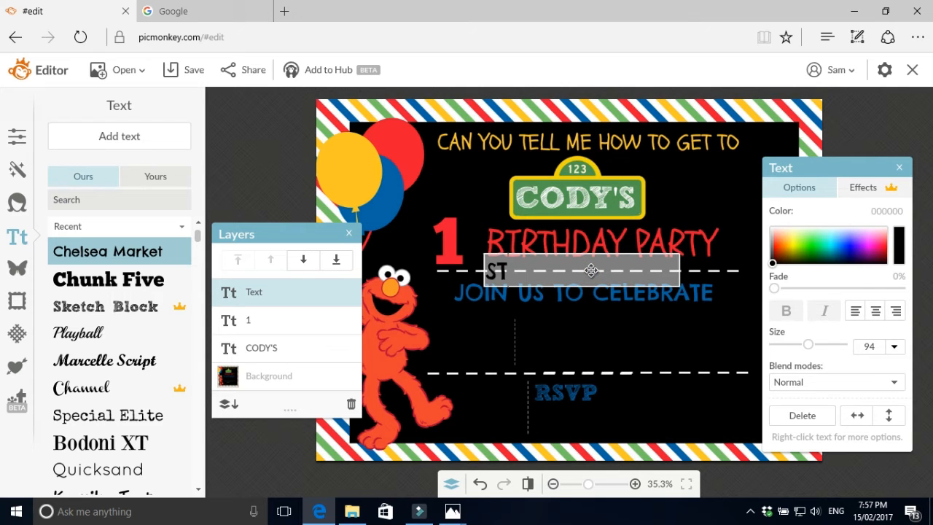
{"action": "left_click", "coordinate": [652, 329]}
{"action": "left_click_drag", "start_coordinate": [674, 277], "coordinate": [521, 271]}
Recolor ST red (ec1834) by sampling the digit 1 and place it as a superscript just after that digit.
{"action": "left_click", "coordinate": [899, 245]}
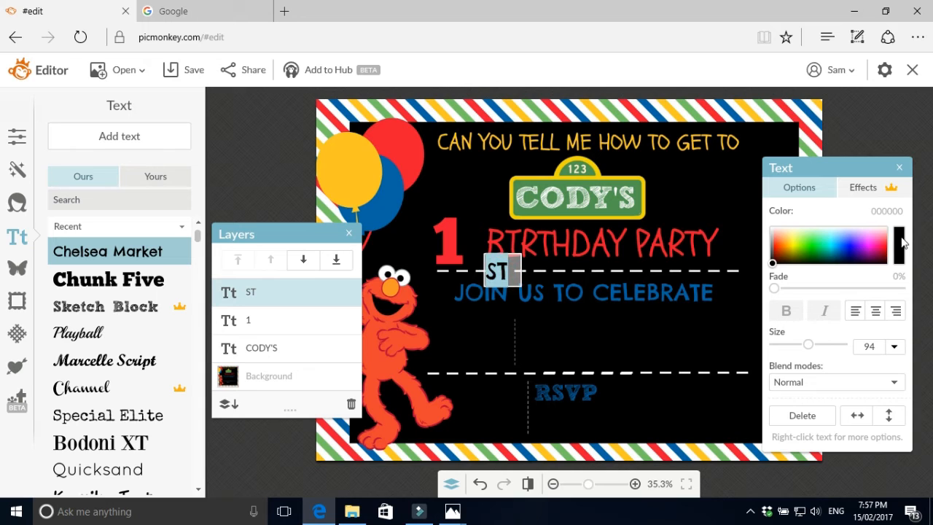
{"action": "left_click", "coordinate": [452, 231]}
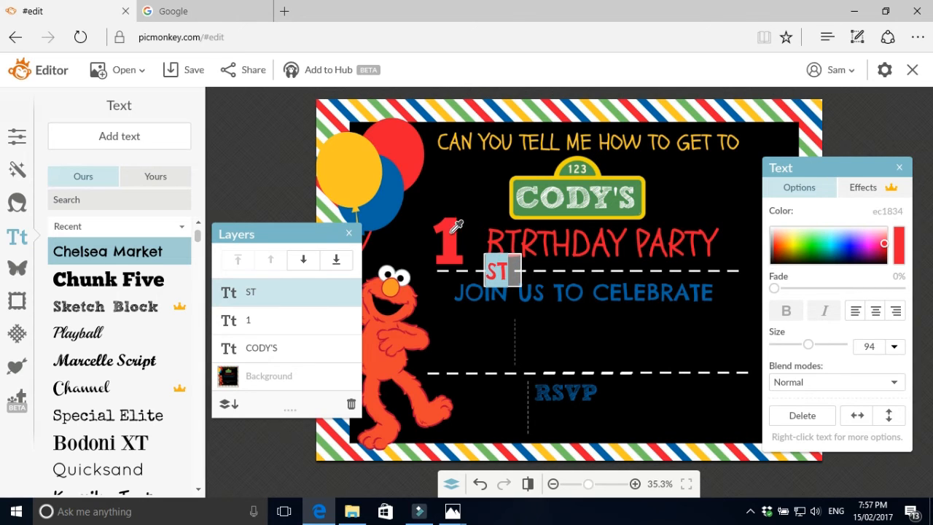
{"action": "left_click_drag", "start_coordinate": [509, 277], "coordinate": [481, 243]}
{"action": "left_click", "coordinate": [535, 303]}
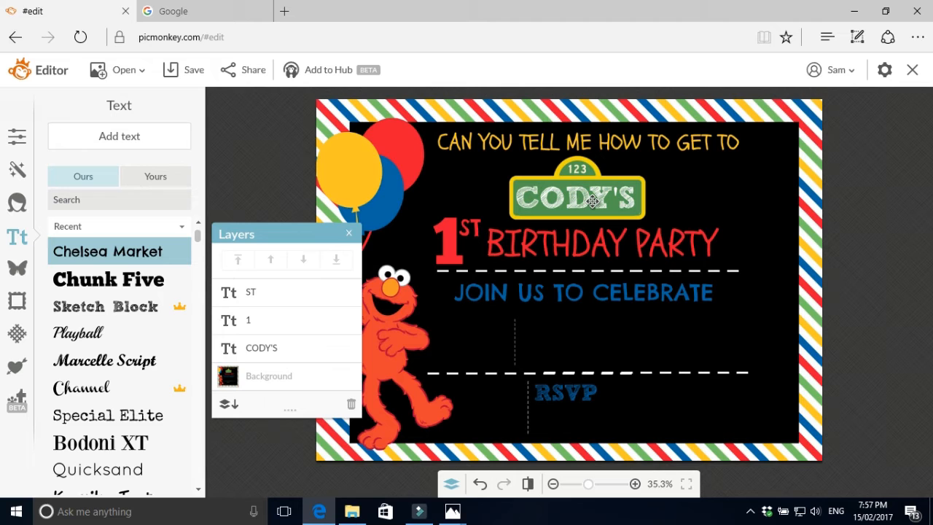
{"action": "left_click", "coordinate": [273, 354]}
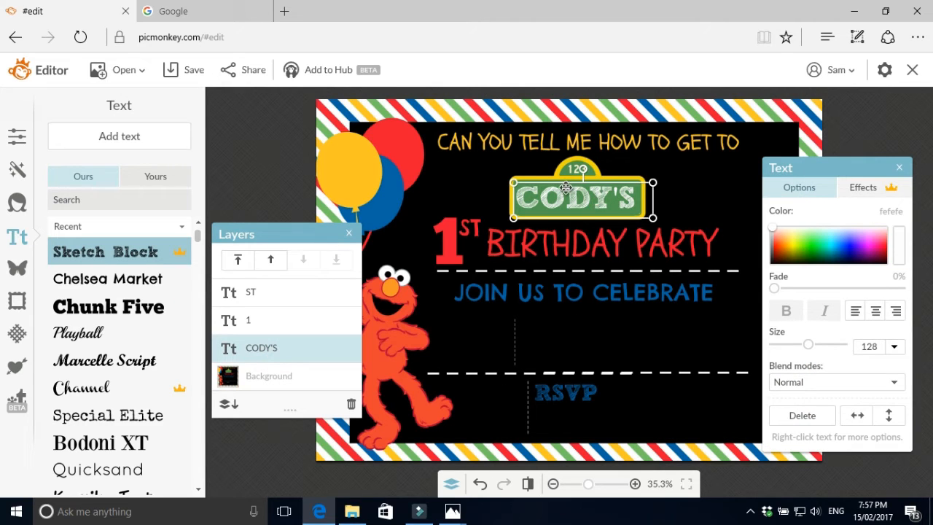
{"action": "left_click", "coordinate": [259, 316]}
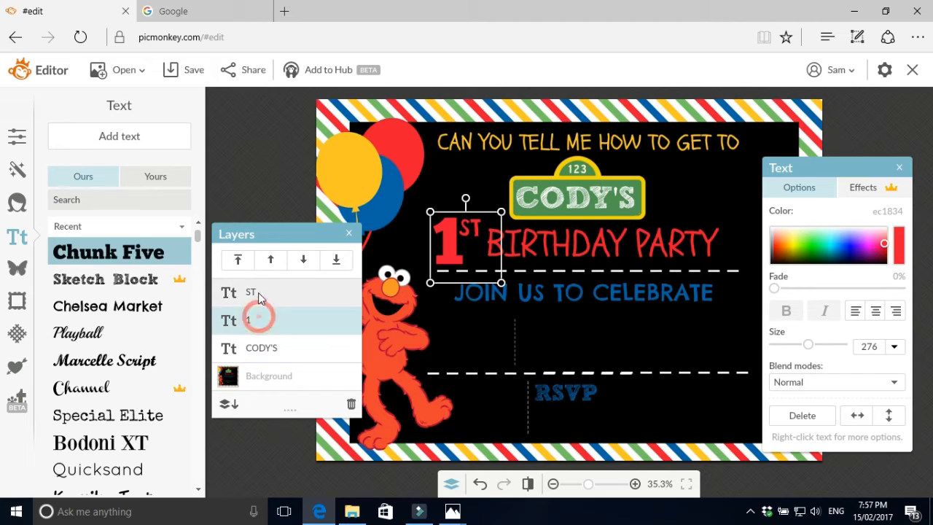
{"action": "left_click", "coordinate": [259, 287]}
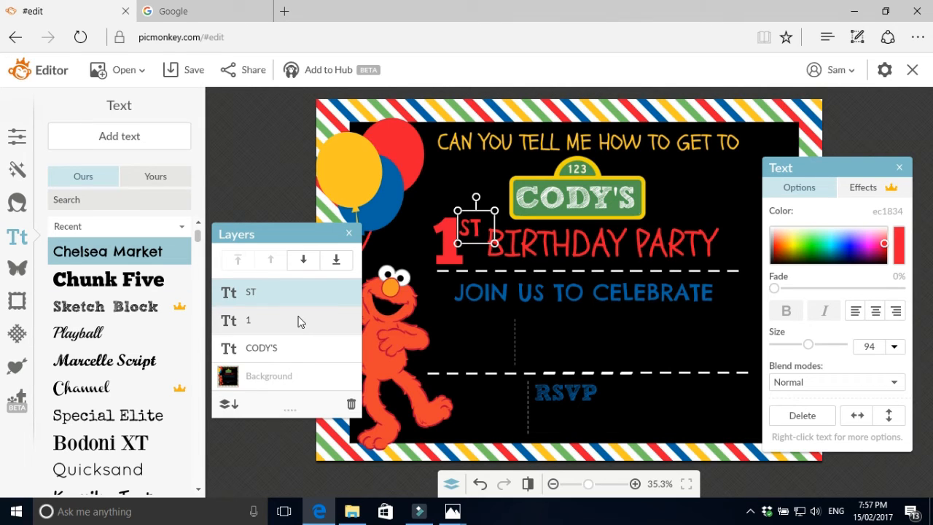
{"action": "left_click", "coordinate": [545, 334]}
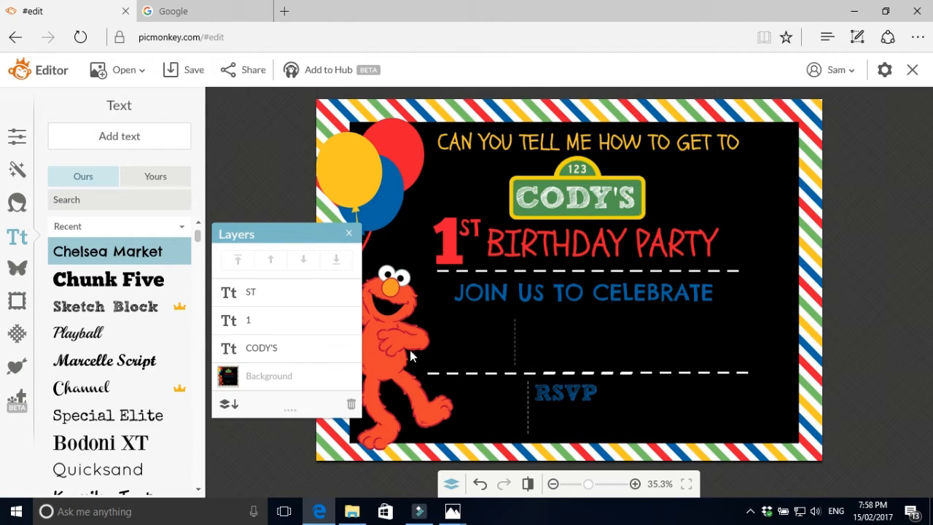
Add the date "FEB 28TH" on two lines in the Sketch Block font and narrow its text box to fit.
{"action": "left_click", "coordinate": [105, 306]}
{"action": "left_click", "coordinate": [134, 137]}
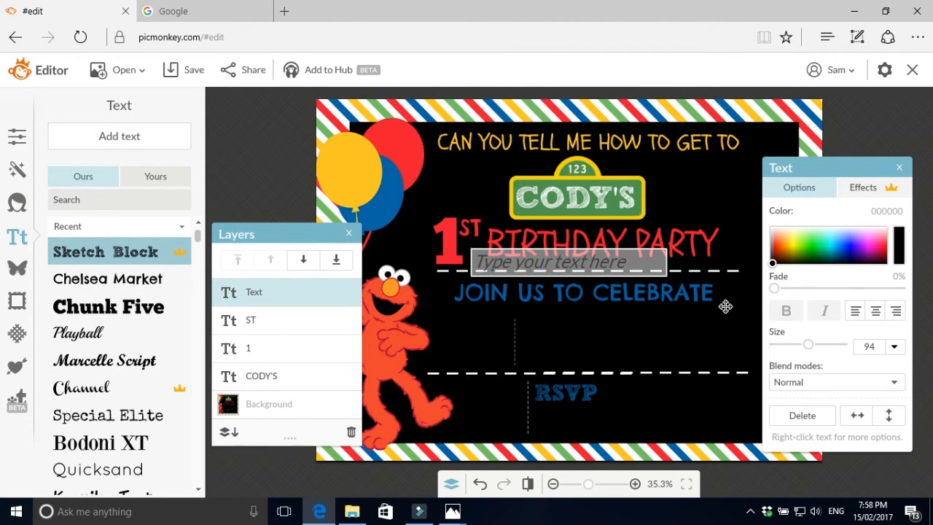
{"action": "type", "text": "FEB 28TH"}
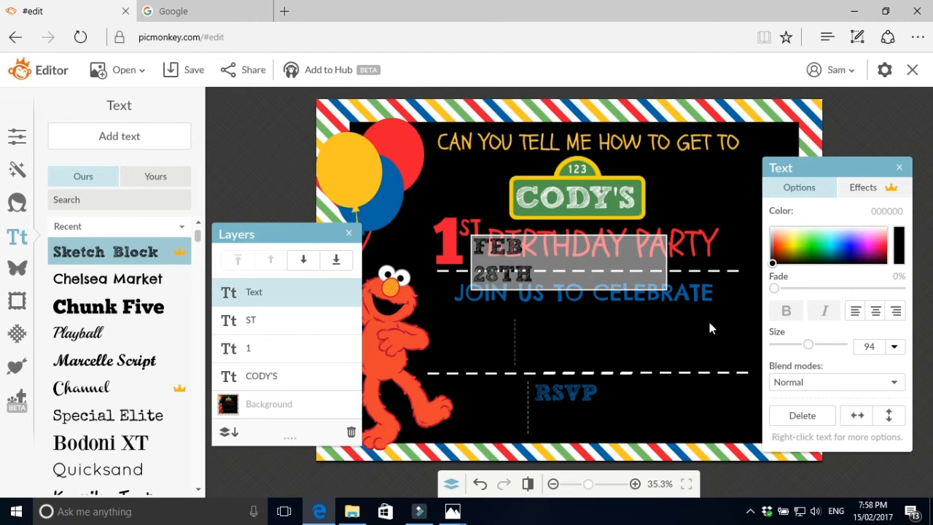
{"action": "left_click", "coordinate": [709, 323]}
{"action": "left_click_drag", "start_coordinate": [664, 264], "coordinate": [541, 264]}
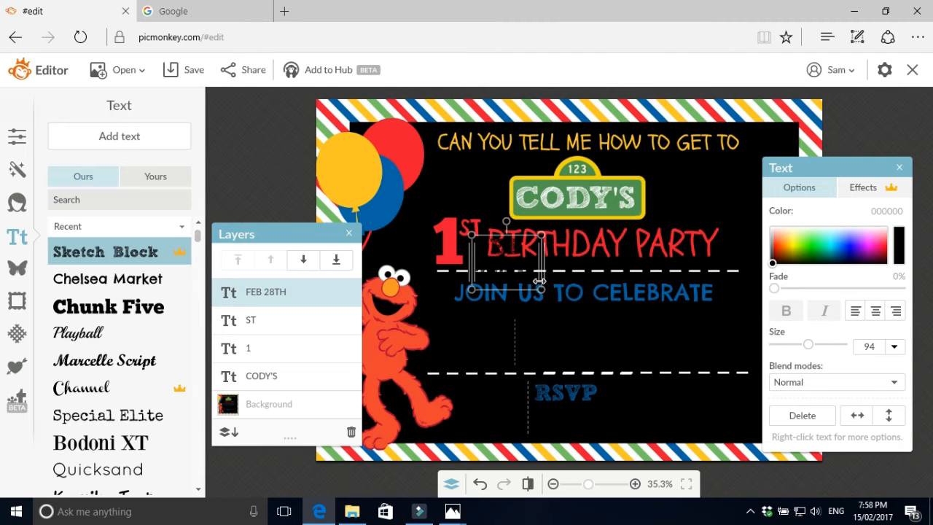
Recolor the date green (74c067) from a border stripe and fit it under JOIN US TO CELEBRATE, before the vertical dotted divider.
{"action": "double_click", "coordinate": [506, 278]}
{"action": "left_click", "coordinate": [899, 243]}
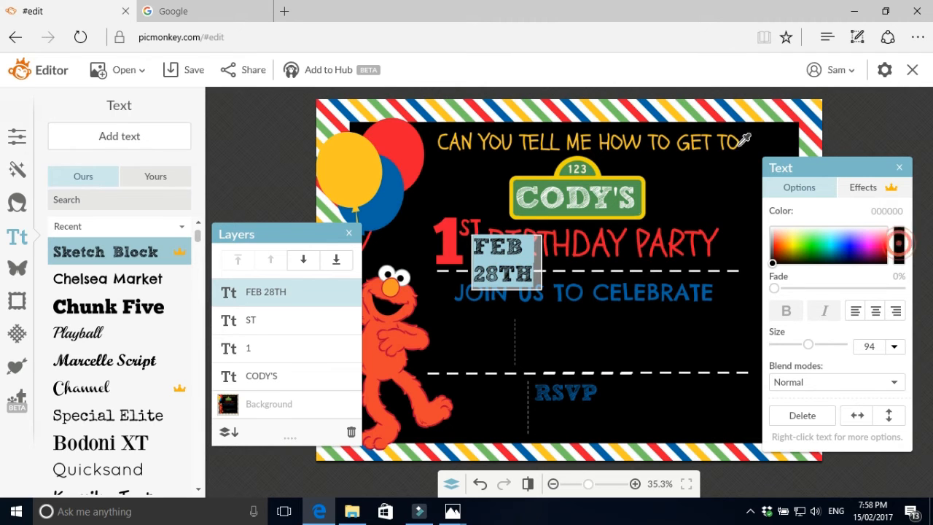
{"action": "left_click", "coordinate": [702, 108]}
{"action": "left_click_drag", "start_coordinate": [510, 272], "coordinate": [476, 351]}
{"action": "left_click", "coordinate": [558, 349]}
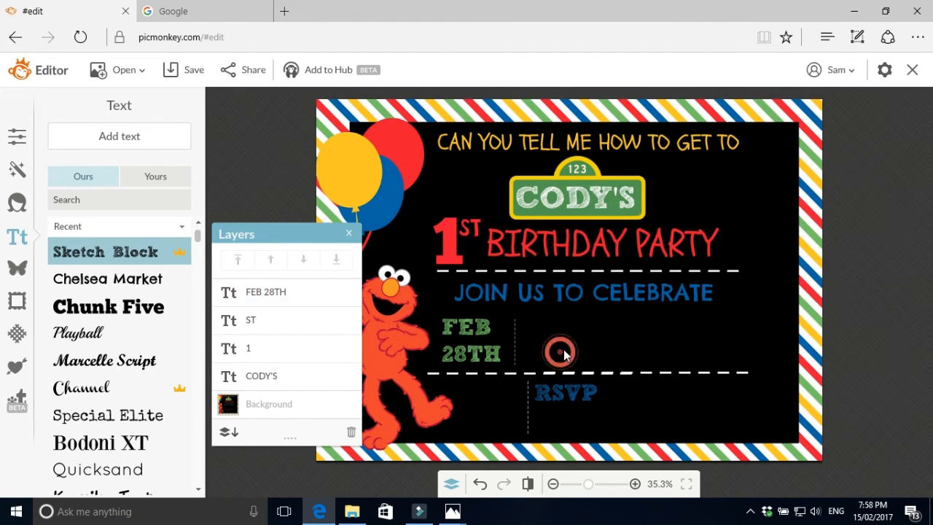
{"action": "left_click", "coordinate": [484, 357]}
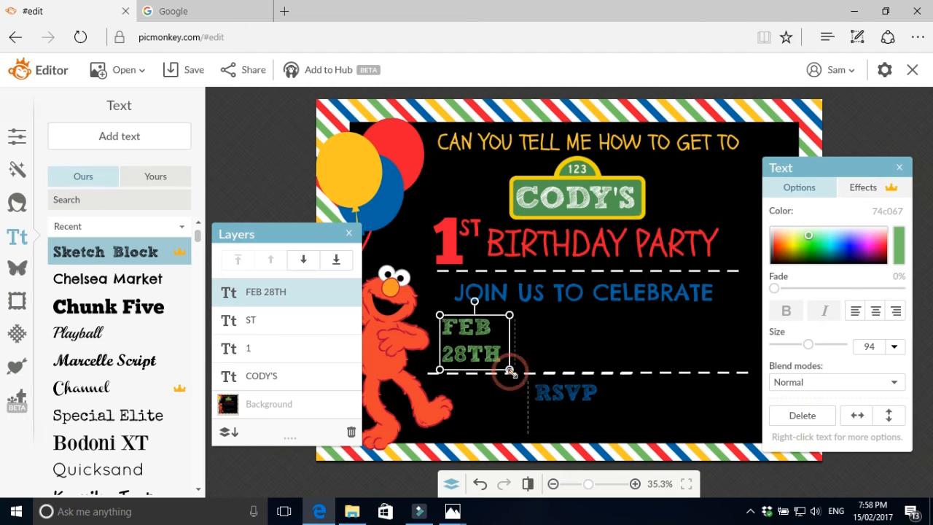
{"action": "left_click", "coordinate": [583, 357]}
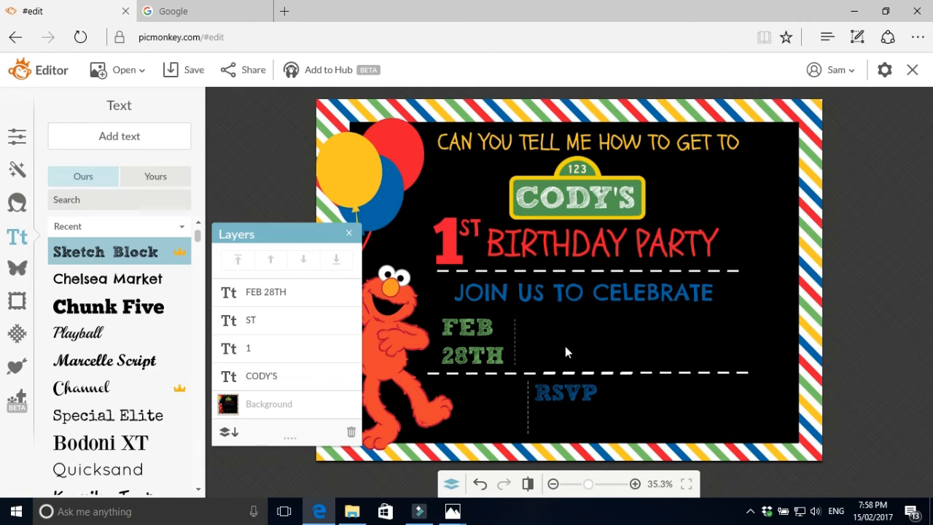
Add a text box in the Chelsea Market font and enter the party's street address on two lines.
{"action": "left_click", "coordinate": [115, 284]}
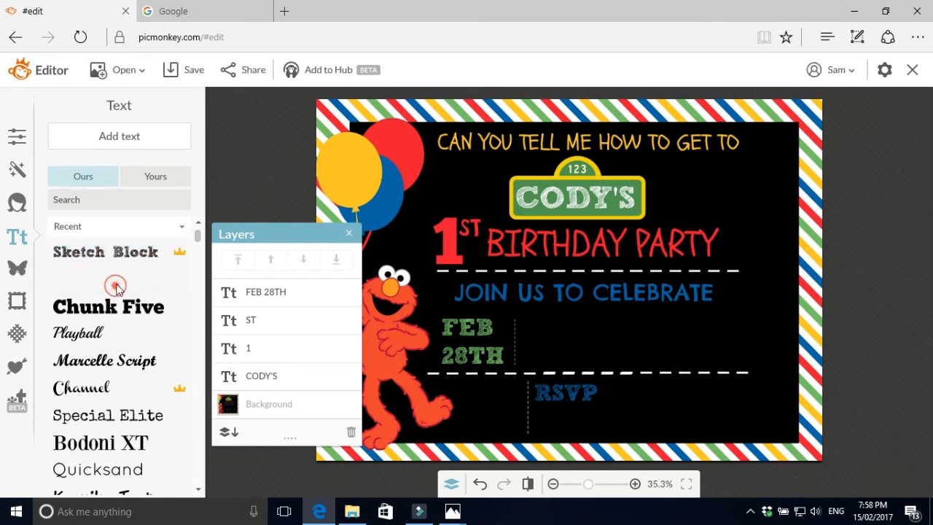
{"action": "left_click", "coordinate": [149, 133]}
{"action": "left_click", "coordinate": [592, 271]}
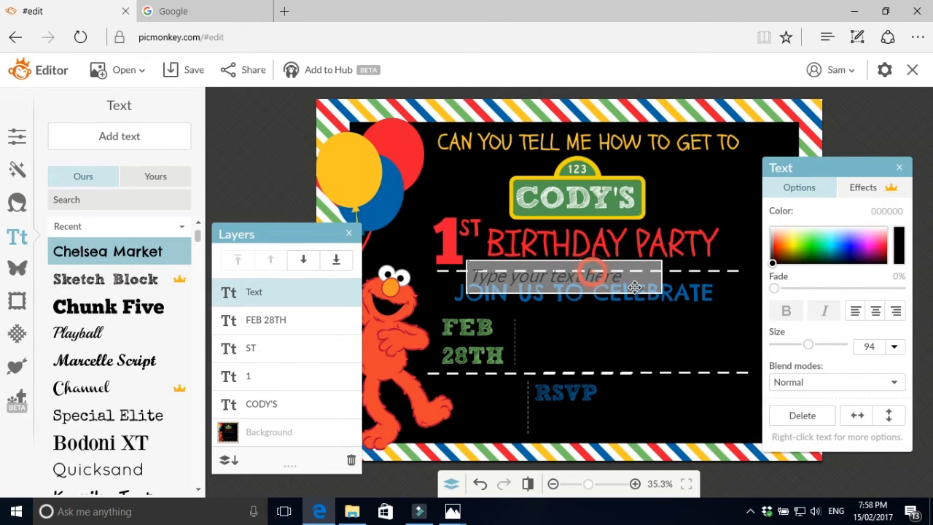
{"action": "type", "text": "19 SESAME ST"}
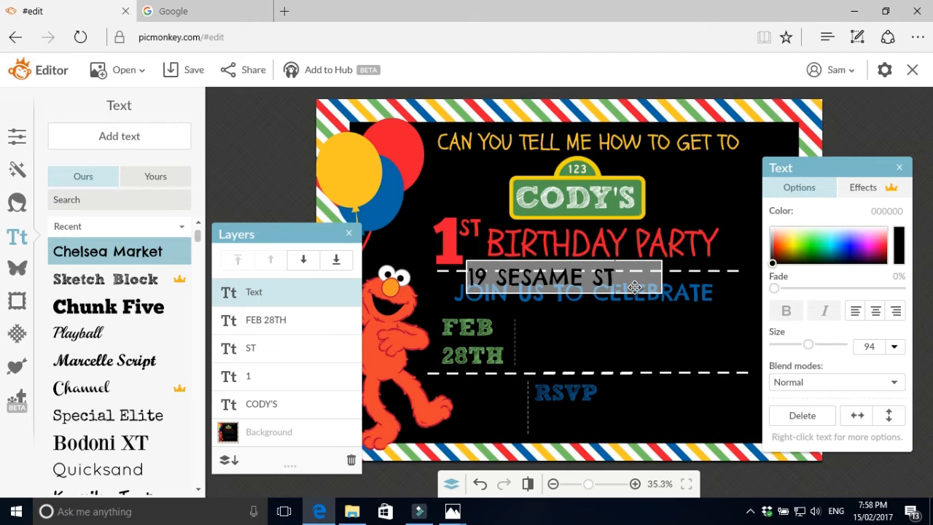
{"action": "key", "text": "Return"}
{"action": "type", "text": "LANW"}
{"action": "key", "text": "BackSpace"}
{"action": "type", "text": "EWAY, VIC"}
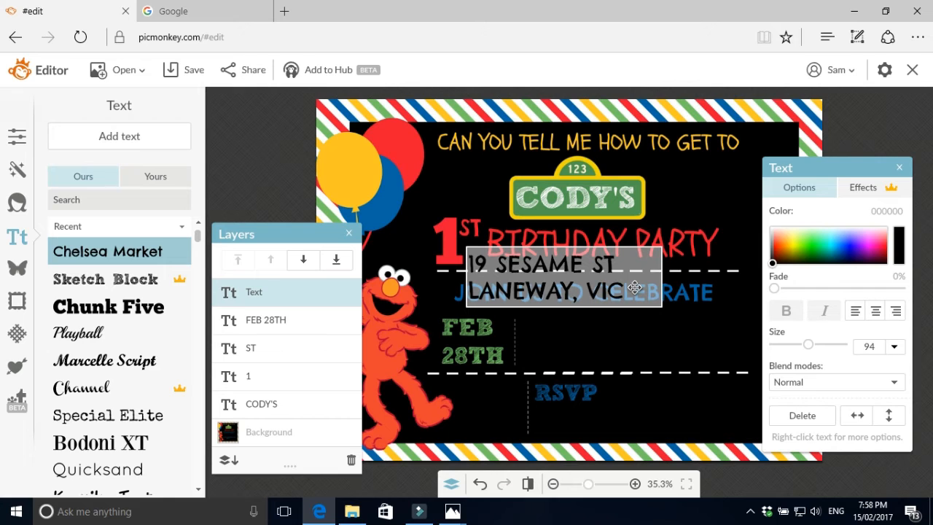
Place the address beside the date, after the vertical divider, and recolor it yellow (fdc326) by sampling a border stripe.
{"action": "left_click", "coordinate": [671, 338]}
{"action": "left_click_drag", "start_coordinate": [560, 295], "coordinate": [613, 354]}
{"action": "double_click", "coordinate": [614, 354]}
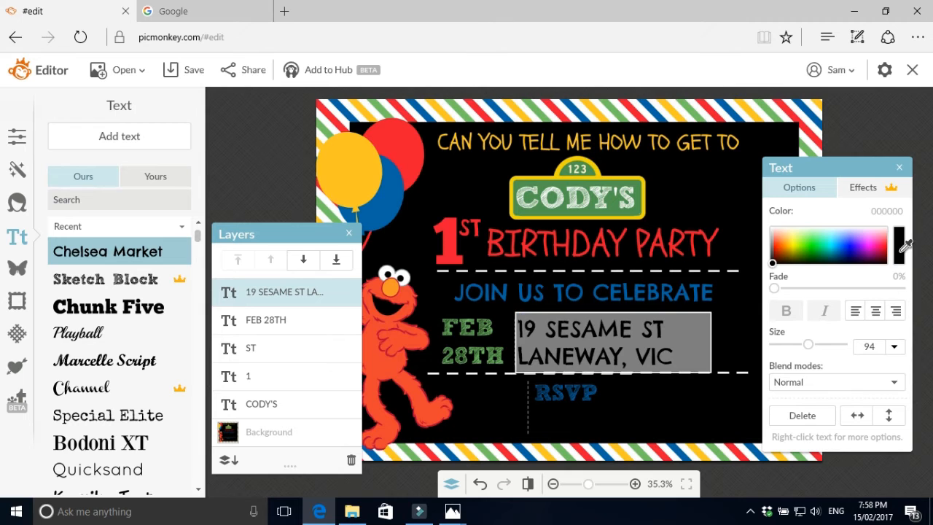
{"action": "left_click", "coordinate": [685, 111]}
{"action": "left_click", "coordinate": [684, 234]}
{"action": "left_click_drag", "start_coordinate": [622, 351], "coordinate": [626, 351]}
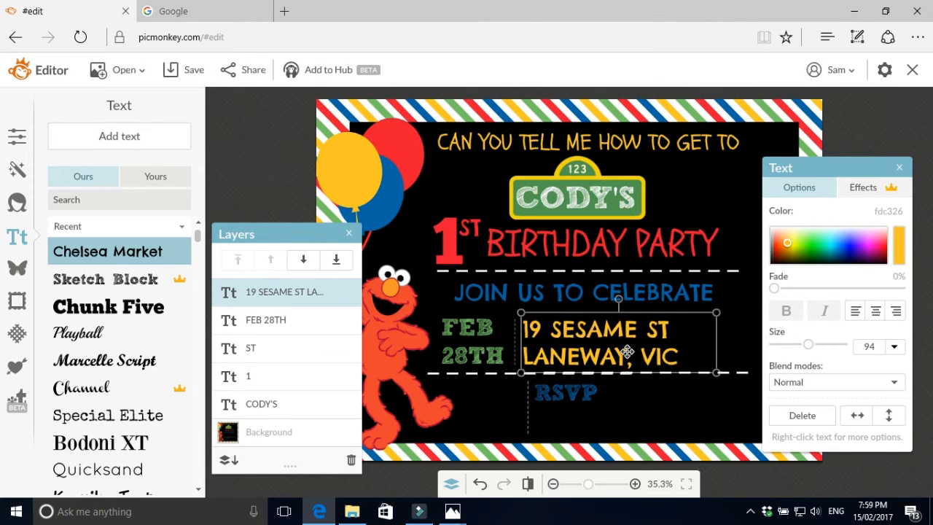
{"action": "left_click", "coordinate": [634, 416]}
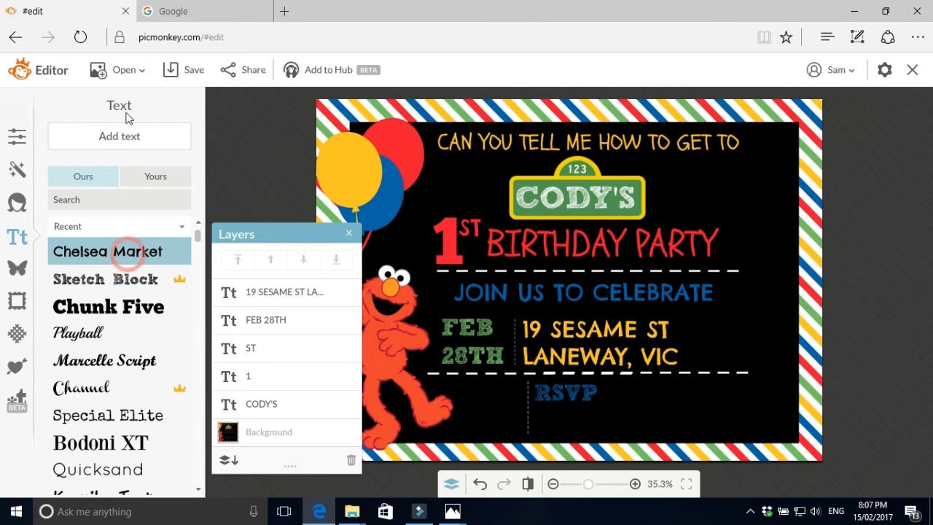
Add the start time "11AM" in the Chelsea Market font and narrow its text box to fit.
{"action": "left_click", "coordinate": [110, 134]}
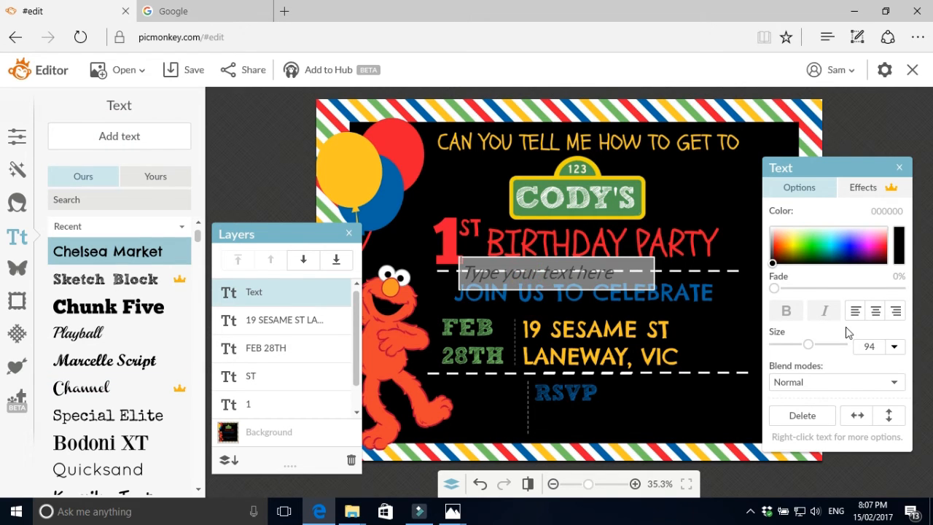
{"action": "type", "text": "11AM"}
{"action": "left_click", "coordinate": [631, 342]}
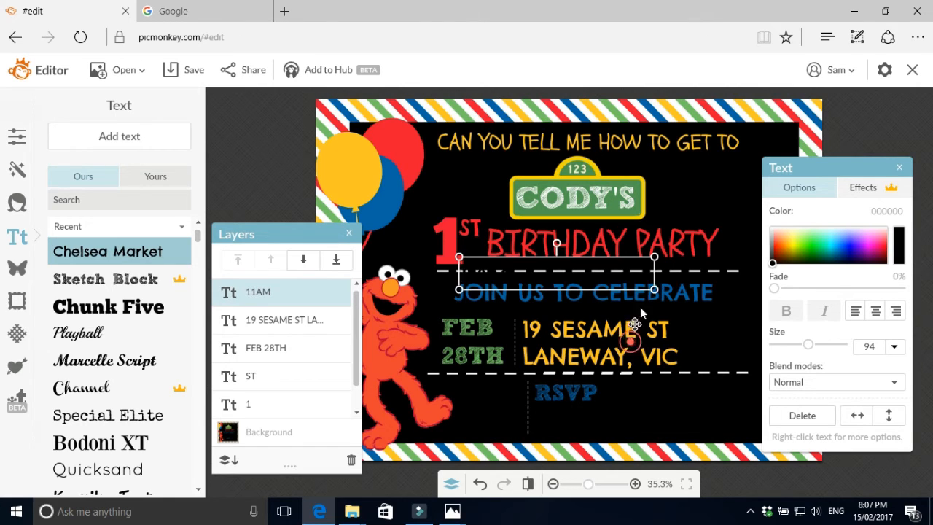
{"action": "left_click_drag", "start_coordinate": [653, 283], "coordinate": [518, 288]}
Recolor the 11AM text red (e51c34) by sampling a red stripe of the border.
{"action": "double_click", "coordinate": [495, 276]}
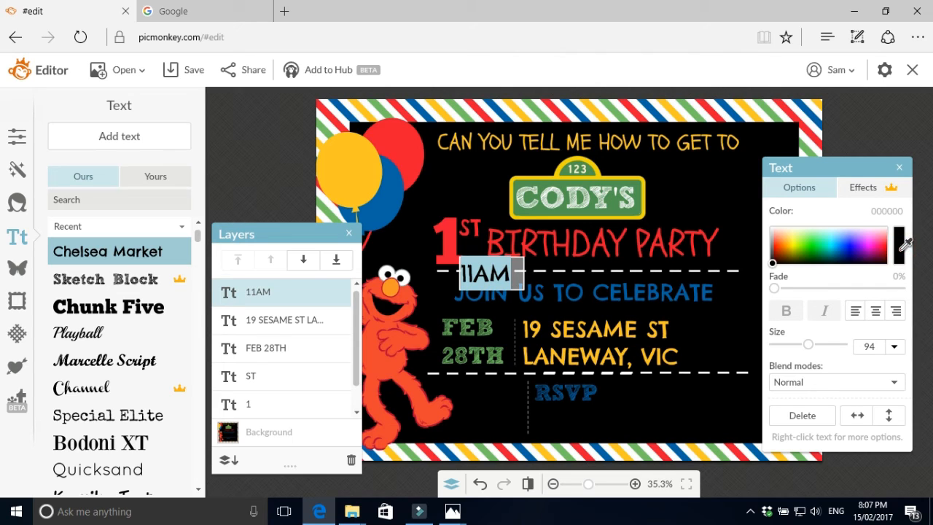
{"action": "left_click", "coordinate": [901, 250]}
{"action": "left_click", "coordinate": [460, 511]}
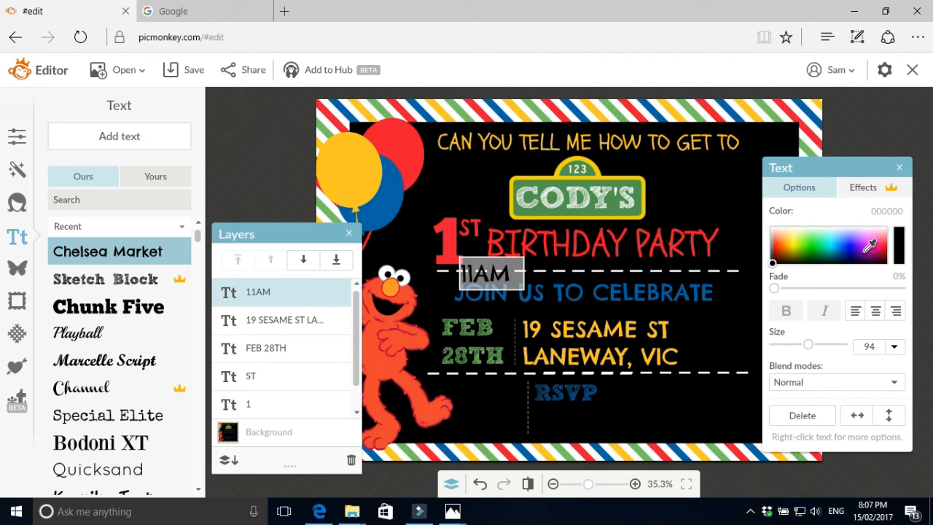
{"action": "left_click", "coordinate": [720, 116]}
{"action": "left_click", "coordinate": [665, 286]}
Enlarge the red 11AM to size 117 and place it below the lower dashed line, just before RSVP.
{"action": "left_click_drag", "start_coordinate": [498, 275], "coordinate": [511, 417]}
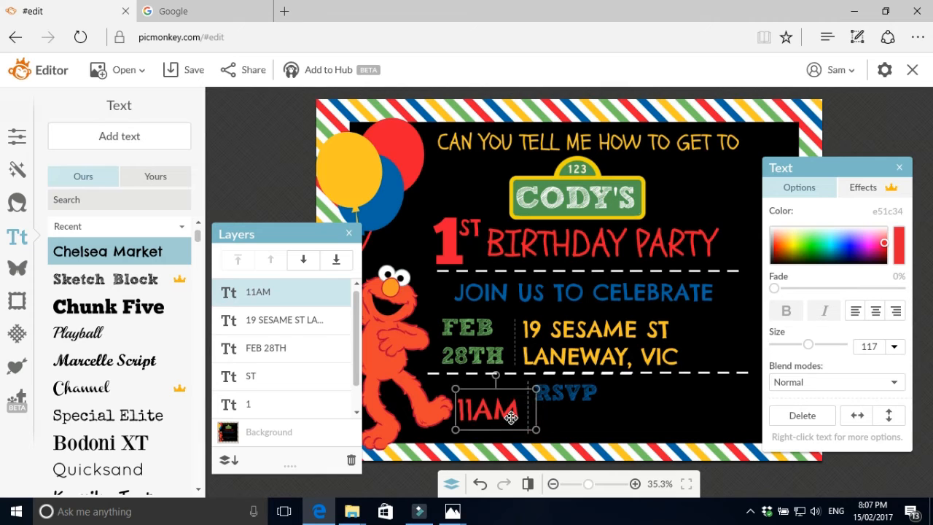
{"action": "double_click", "coordinate": [511, 417]}
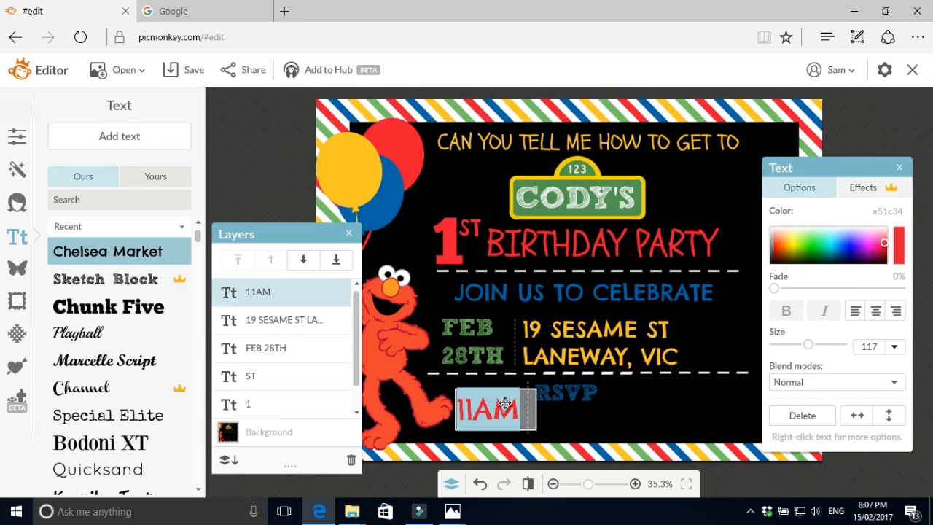
{"action": "left_click", "coordinate": [573, 421]}
{"action": "left_click_drag", "start_coordinate": [500, 415], "coordinate": [501, 398]}
Extend the 11AM text with "-" and "2PM" on separate lines and center-align all three lines.
{"action": "double_click", "coordinate": [503, 398]}
{"action": "left_click", "coordinate": [516, 395]}
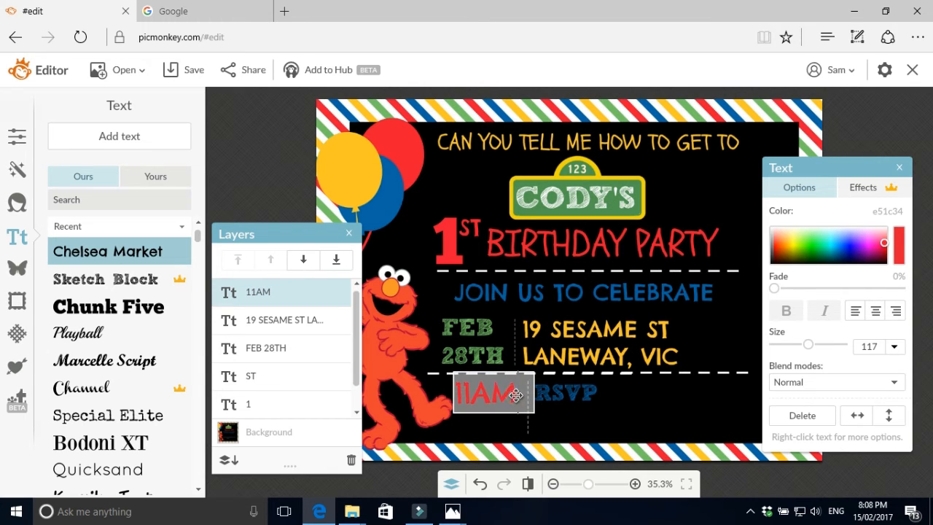
{"action": "key", "text": "Return"}
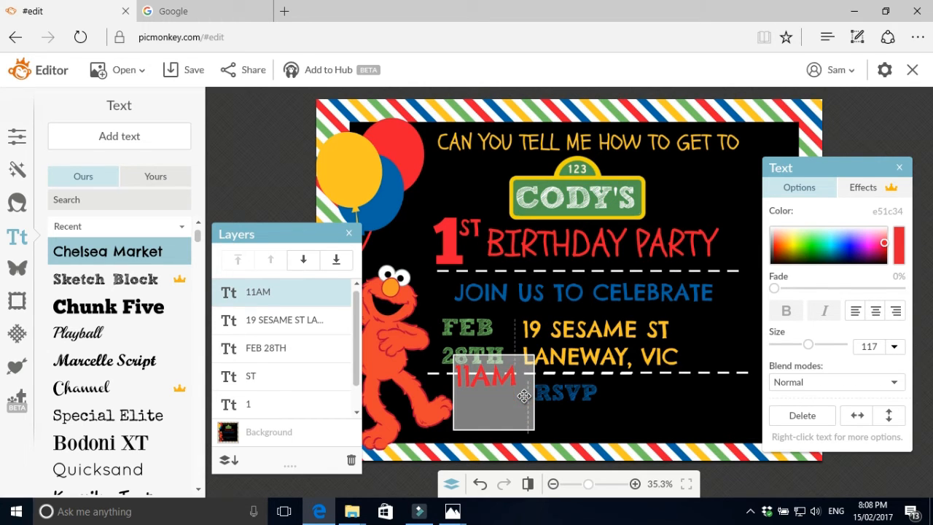
{"action": "key", "text": "Return"}
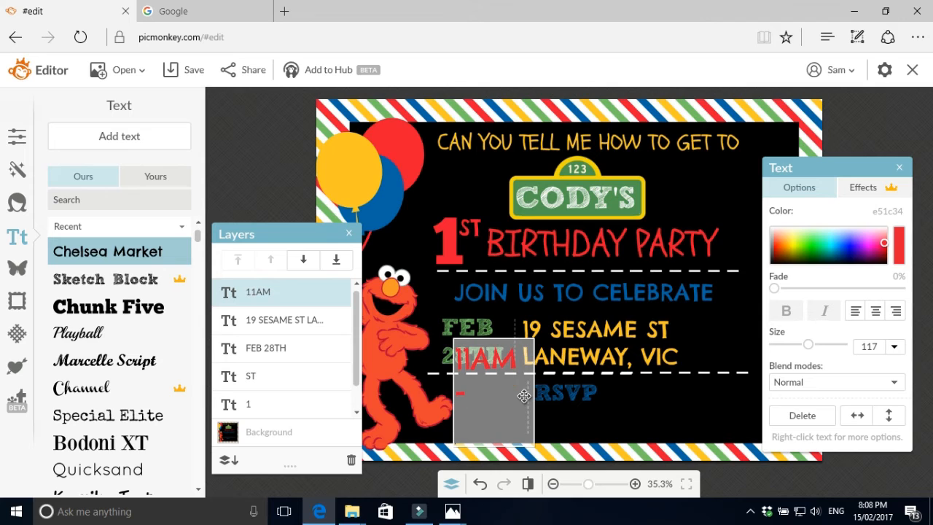
{"action": "type", "text": "2PM"}
{"action": "key", "text": "ctrl+a"}
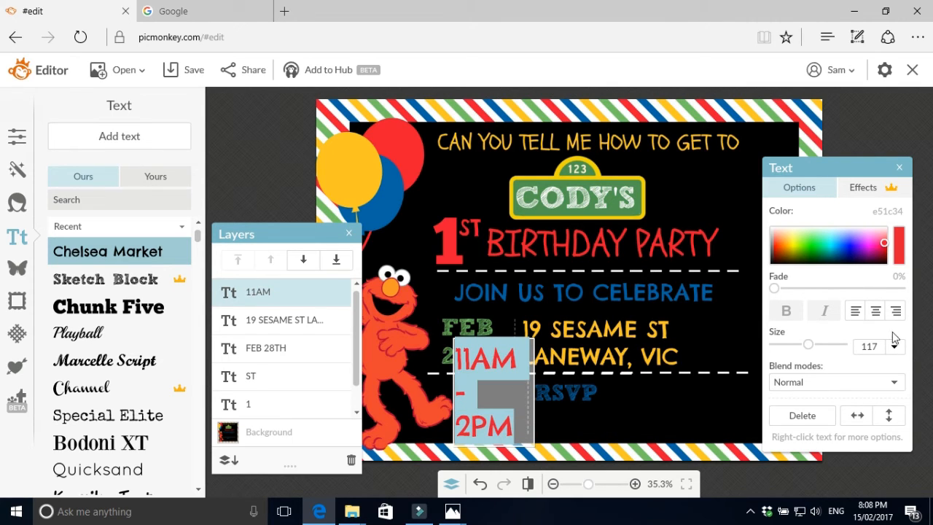
{"action": "left_click", "coordinate": [875, 310]}
{"action": "left_click", "coordinate": [633, 413]}
Reduce the party time text to size 74 and place it below the date, before the RSVP divider.
{"action": "left_click_drag", "start_coordinate": [454, 443], "coordinate": [482, 408]}
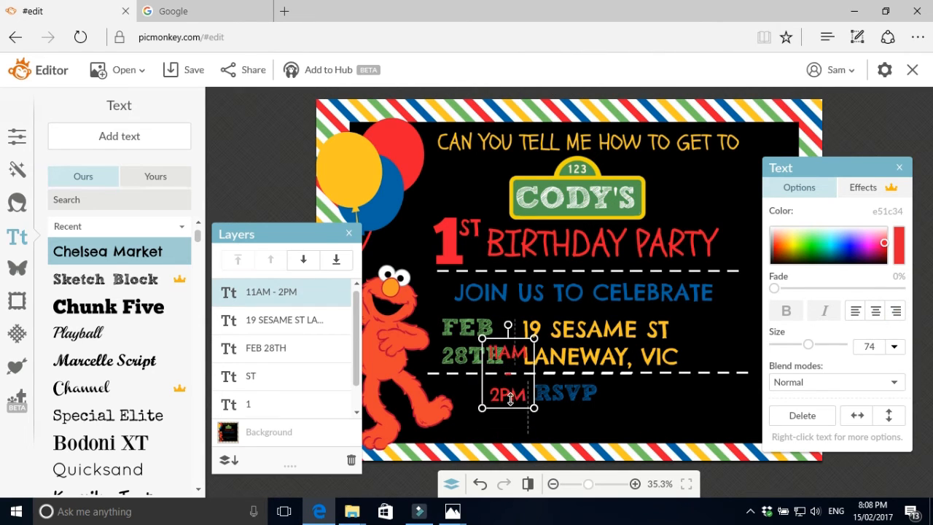
{"action": "left_click_drag", "start_coordinate": [516, 393], "coordinate": [509, 423]}
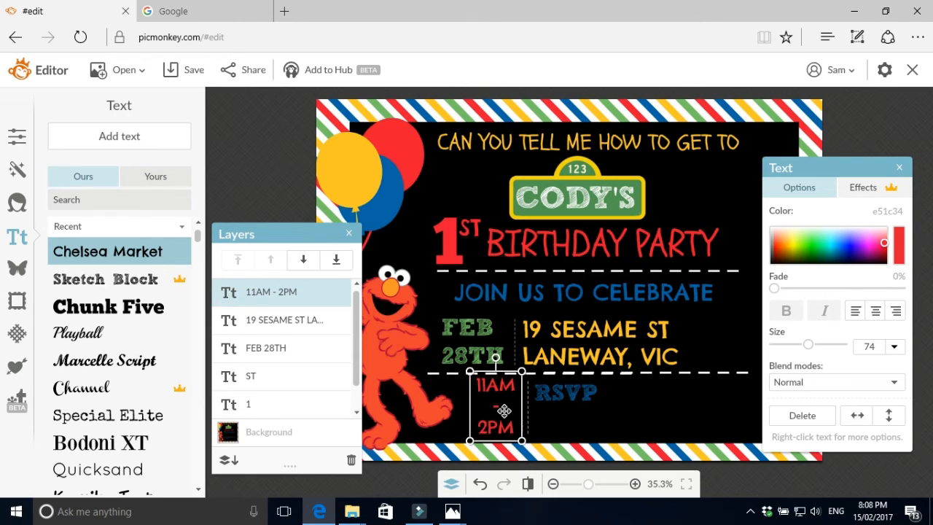
Remove the "-" and "2PM" lines from the time text, then enlarge the remaining 11AM to size 101 beside RSVP.
{"action": "double_click", "coordinate": [506, 428]}
{"action": "left_click_drag", "start_coordinate": [519, 429], "coordinate": [474, 410]}
{"action": "key", "text": "BackSpace"}
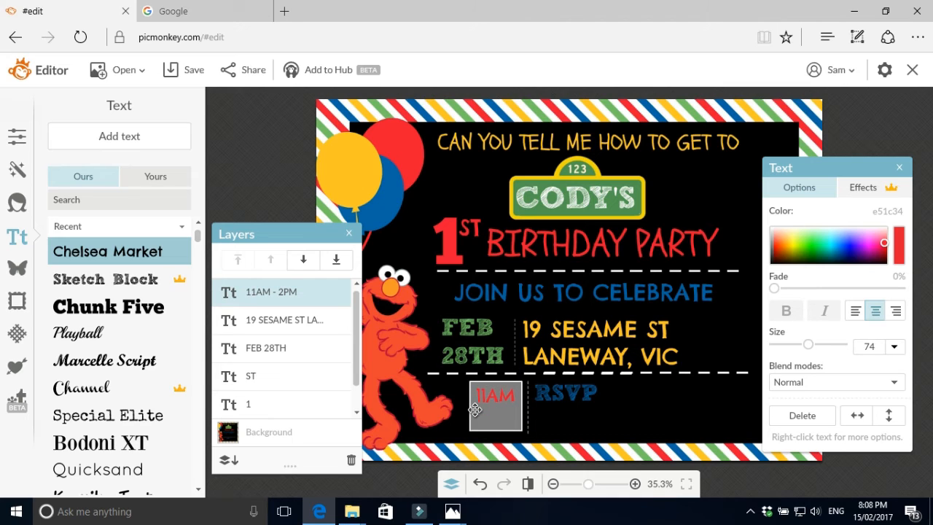
{"action": "key", "text": "BackSpace"}
{"action": "left_click", "coordinate": [543, 419]}
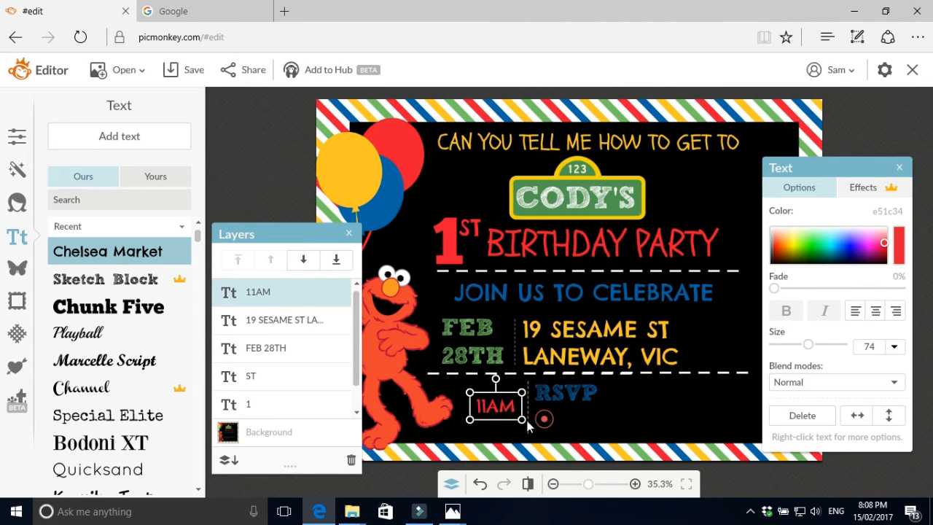
{"action": "left_click_drag", "start_coordinate": [521, 422], "coordinate": [504, 402]}
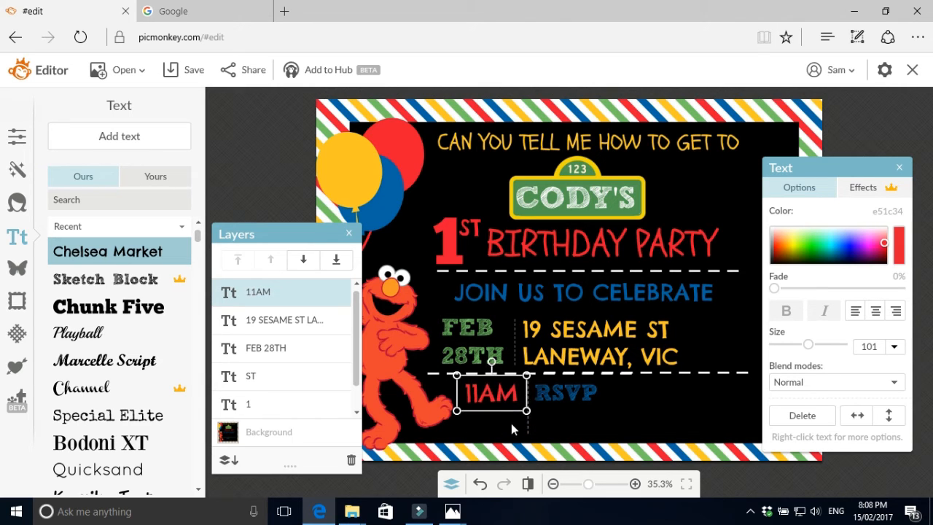
{"action": "left_click", "coordinate": [511, 426]}
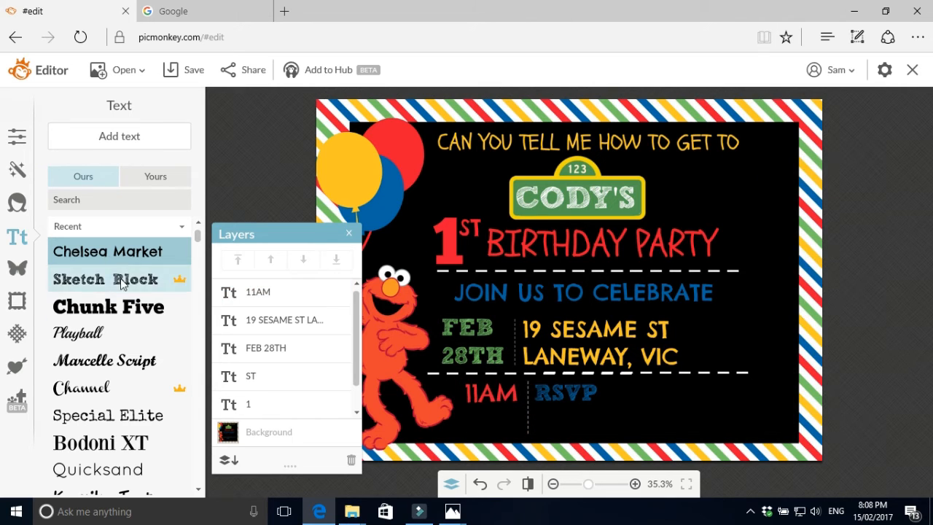
Add a new text box in Chelsea Market, narrow it to about the width of "JOIN", and color it red (eb1734).
{"action": "left_click", "coordinate": [133, 138]}
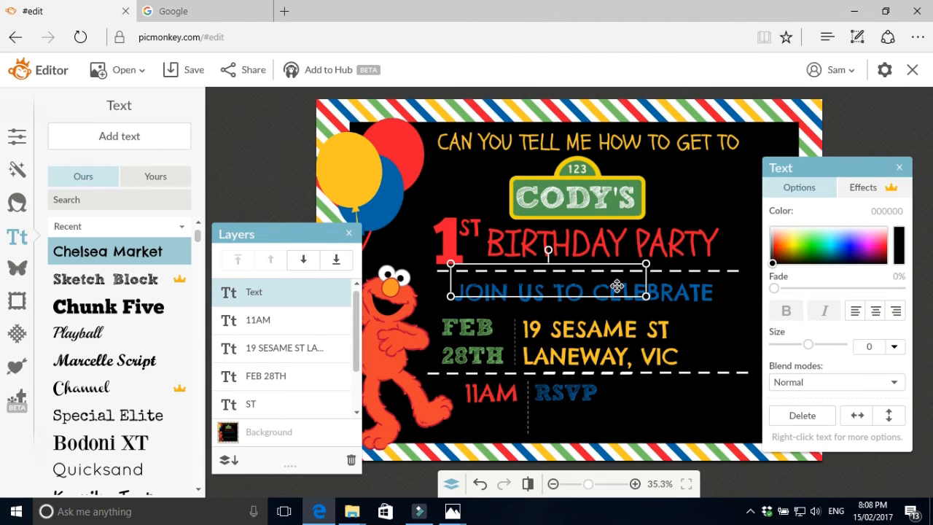
{"action": "left_click", "coordinate": [624, 353]}
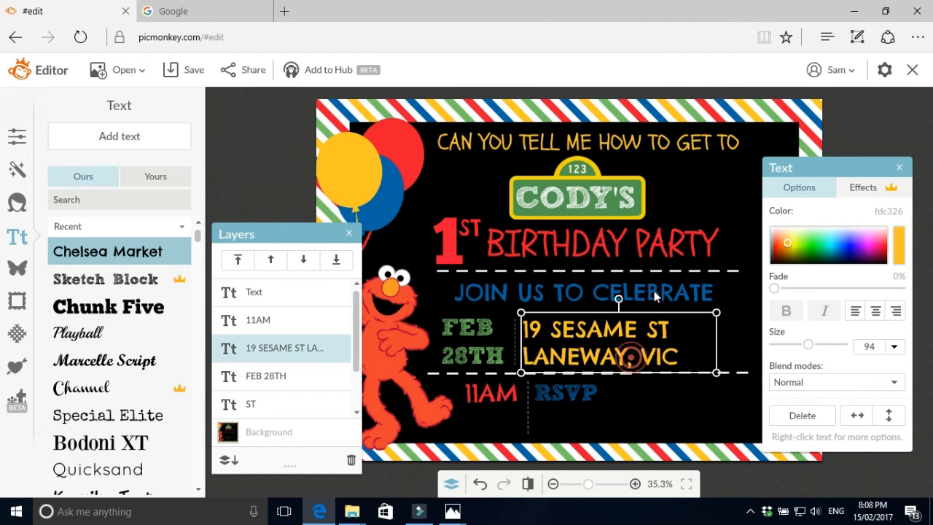
{"action": "left_click", "coordinate": [588, 274]}
{"action": "left_click_drag", "start_coordinate": [647, 283], "coordinate": [498, 283]}
{"action": "left_click", "coordinate": [900, 247]}
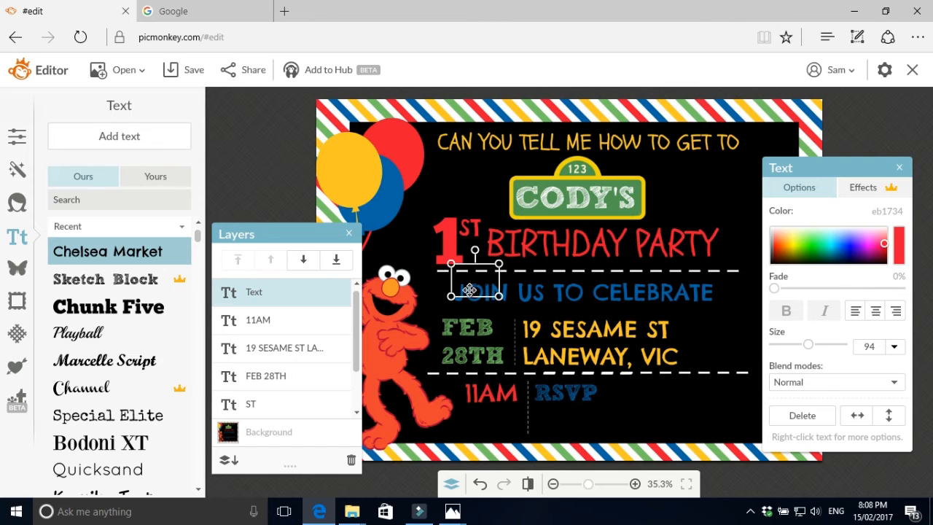
Enter "-" in the narrow red text box and center it directly below 11AM.
{"action": "left_click_drag", "start_coordinate": [467, 290], "coordinate": [556, 435]}
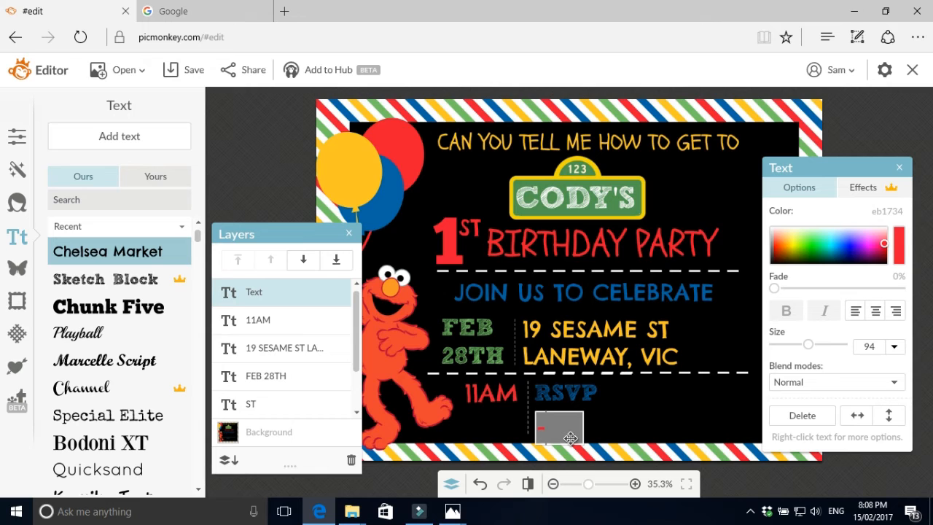
{"action": "left_click", "coordinate": [581, 431]}
{"action": "left_click_drag", "start_coordinate": [574, 434], "coordinate": [496, 417]}
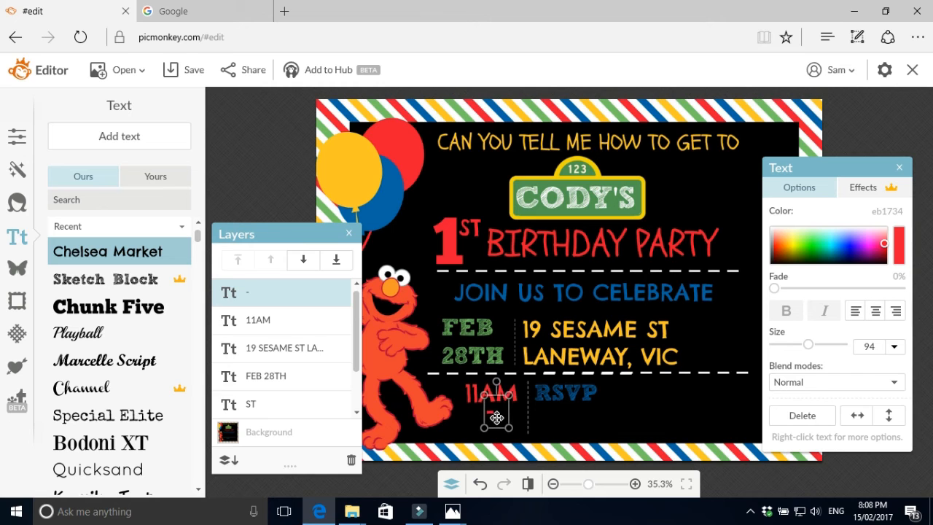
{"action": "left_click", "coordinate": [551, 424]}
Add a separate "2PM" text in Chelsea Market.
{"action": "left_click", "coordinate": [133, 240]}
{"action": "left_click", "coordinate": [131, 135]}
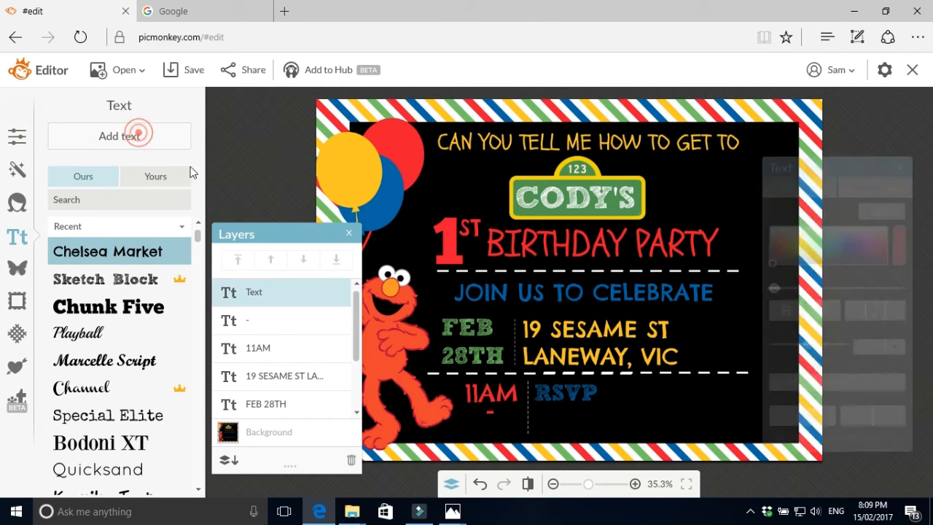
{"action": "left_click", "coordinate": [565, 293]}
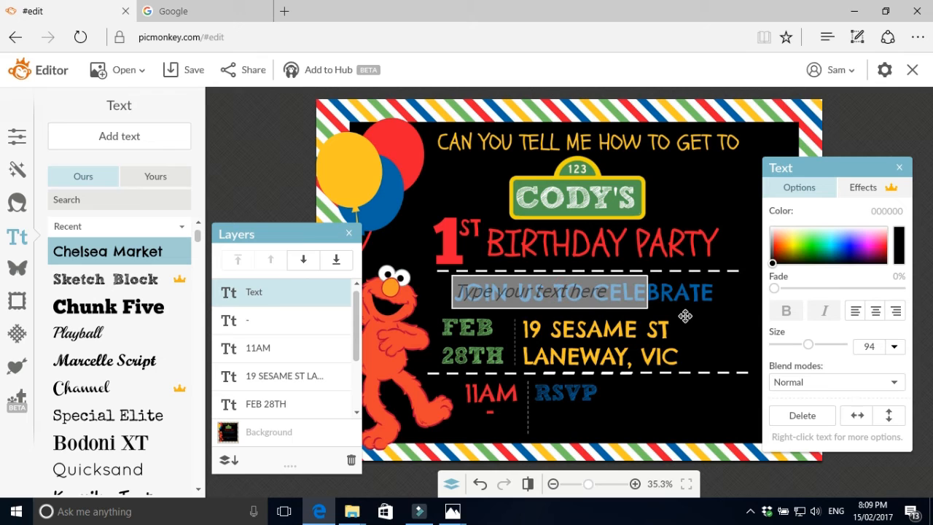
{"action": "type", "text": "2PM"}
{"action": "left_click", "coordinate": [645, 326]}
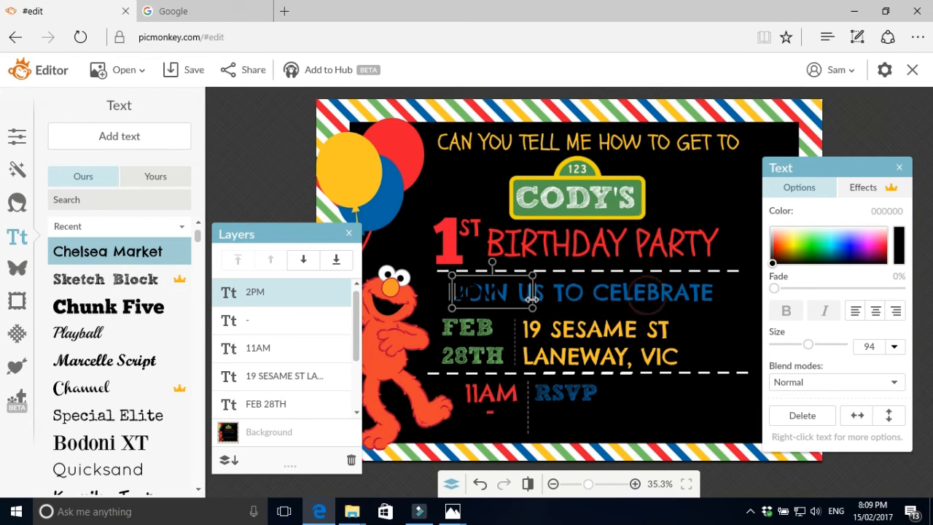
Recolor 2PM red (f11435) by sampling a red border stripe and place it below the dash under 11AM.
{"action": "double_click", "coordinate": [496, 295]}
{"action": "left_click", "coordinate": [901, 252]}
{"action": "left_click", "coordinate": [714, 114]}
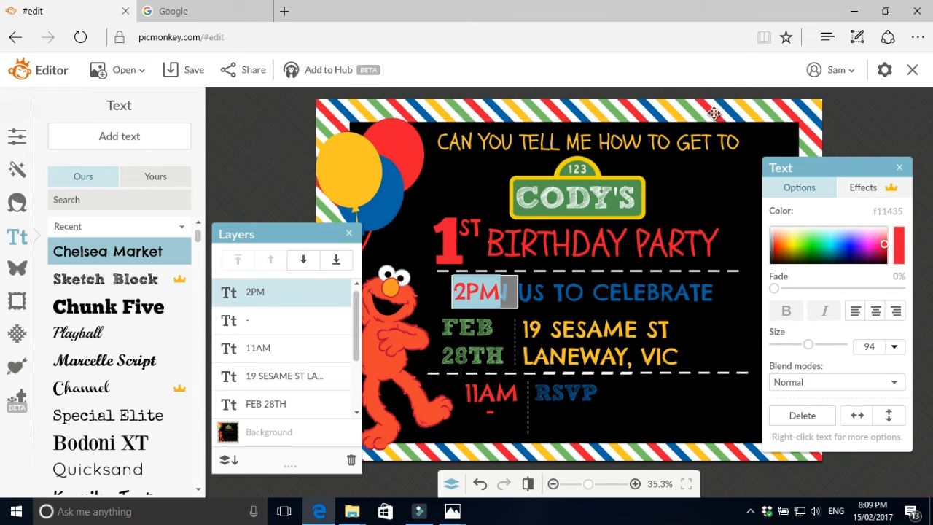
{"action": "left_click", "coordinate": [499, 294]}
{"action": "left_click_drag", "start_coordinate": [499, 294], "coordinate": [505, 430]}
{"action": "left_click", "coordinate": [554, 417]}
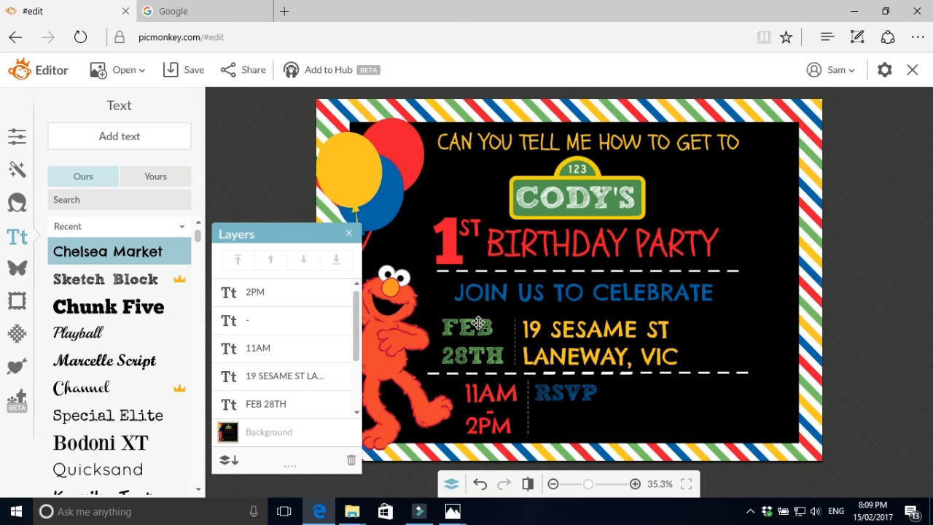
Add the text "by 20th February" in Chelsea Market and widen its box so it fits on one line.
{"action": "left_click", "coordinate": [269, 406]}
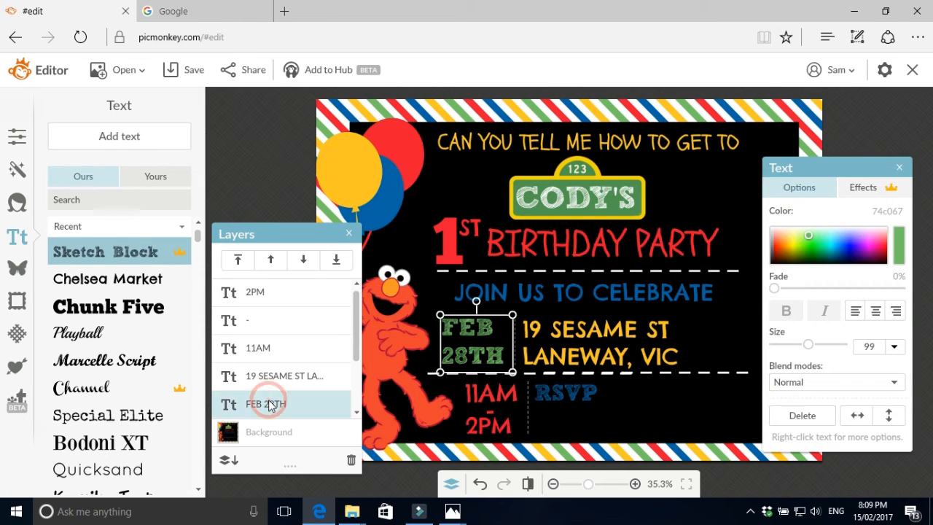
{"action": "left_click", "coordinate": [567, 420]}
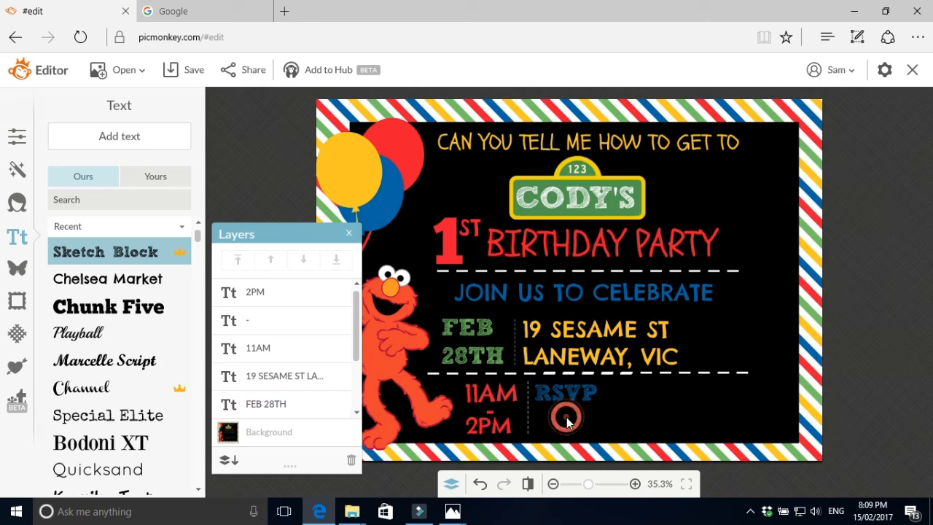
{"action": "left_click", "coordinate": [99, 280]}
{"action": "left_click", "coordinate": [123, 134]}
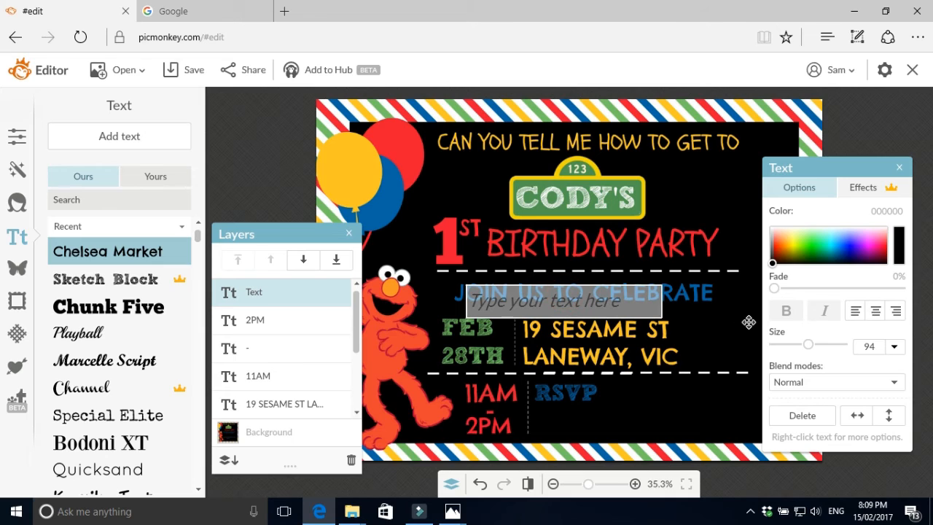
{"action": "type", "text": "by"}
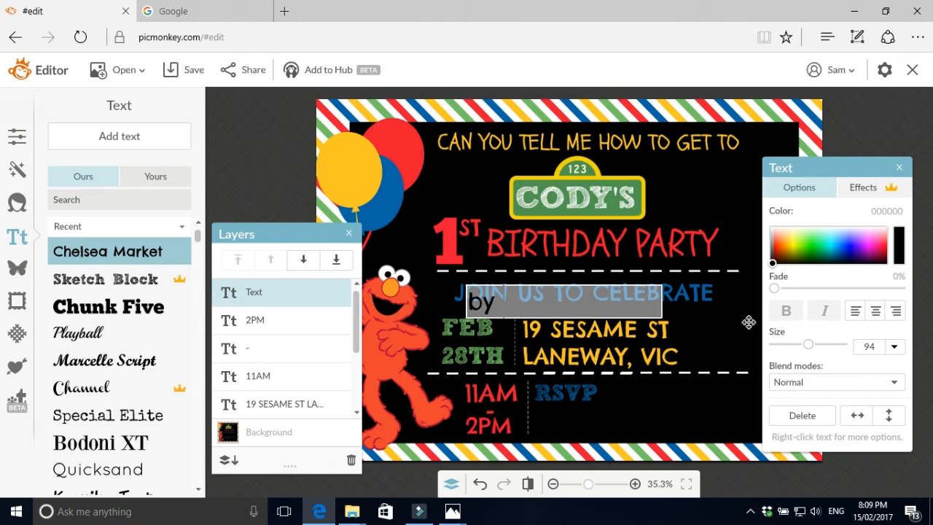
{"action": "type", "text": " 20th February"}
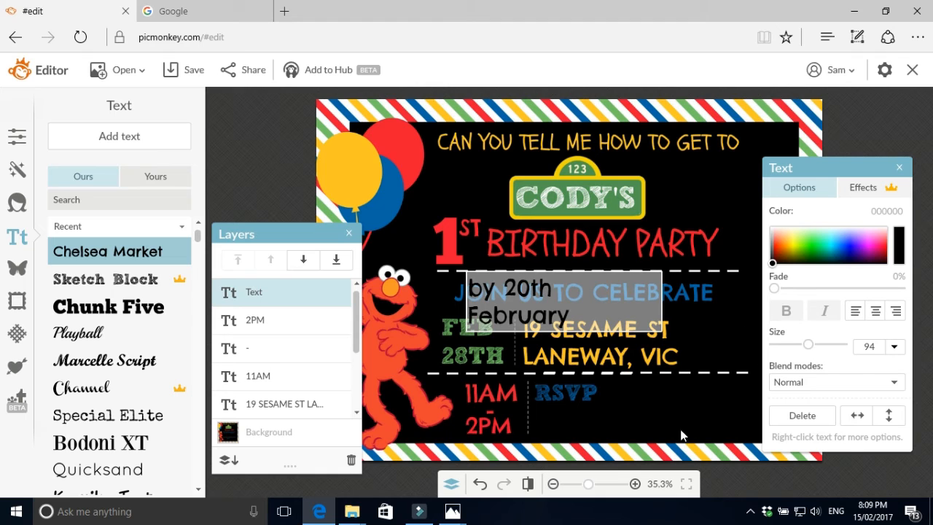
{"action": "left_click", "coordinate": [678, 377]}
{"action": "left_click_drag", "start_coordinate": [660, 301], "coordinate": [733, 306]}
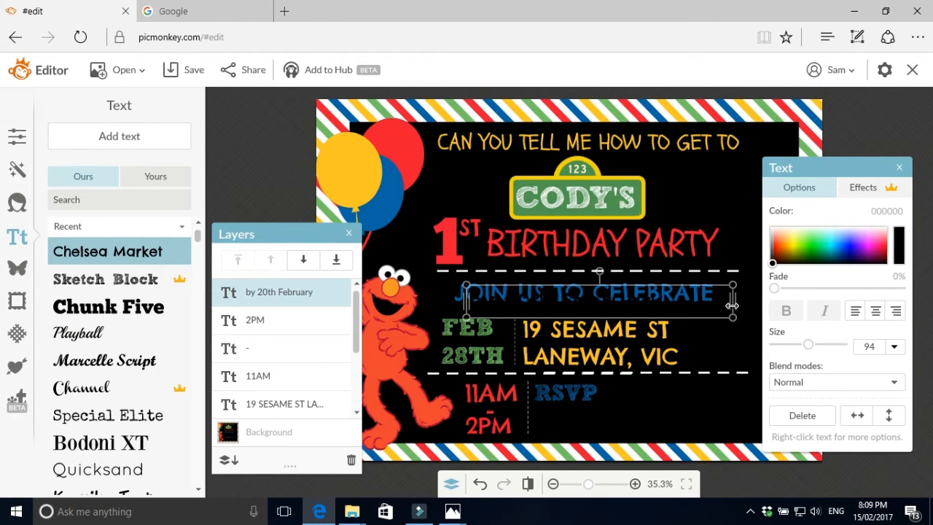
Recolor the "by 20th February" text green (74c365) by sampling a green stripe of the border.
{"action": "double_click", "coordinate": [720, 308]}
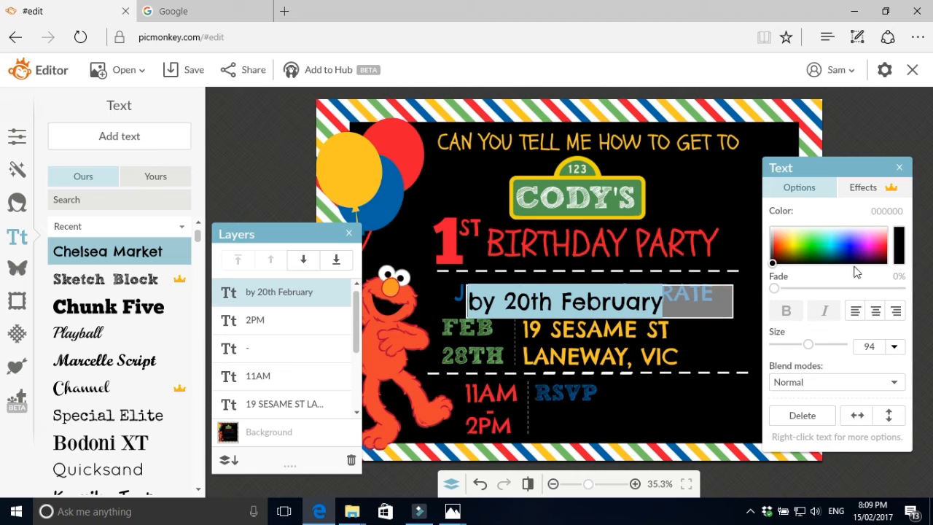
{"action": "left_click", "coordinate": [901, 251]}
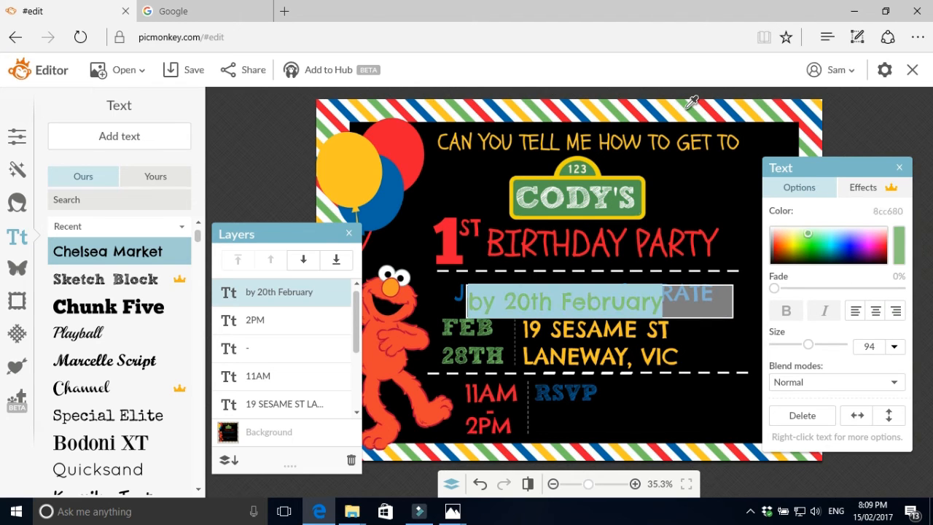
{"action": "left_click", "coordinate": [735, 303]}
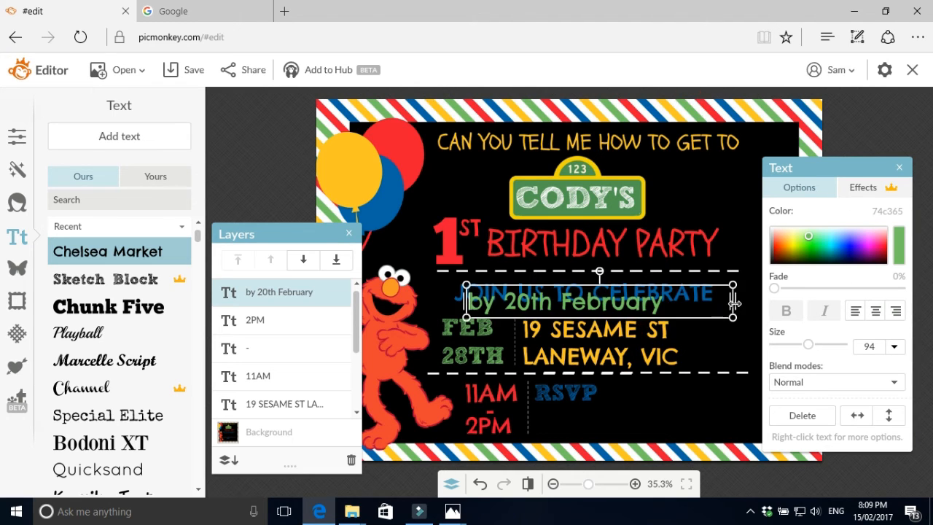
Place "by 20th February" directly after RSVP on the same line, shrinking it slightly to fit inside the border.
{"action": "left_click_drag", "start_coordinate": [581, 306], "coordinate": [717, 394]}
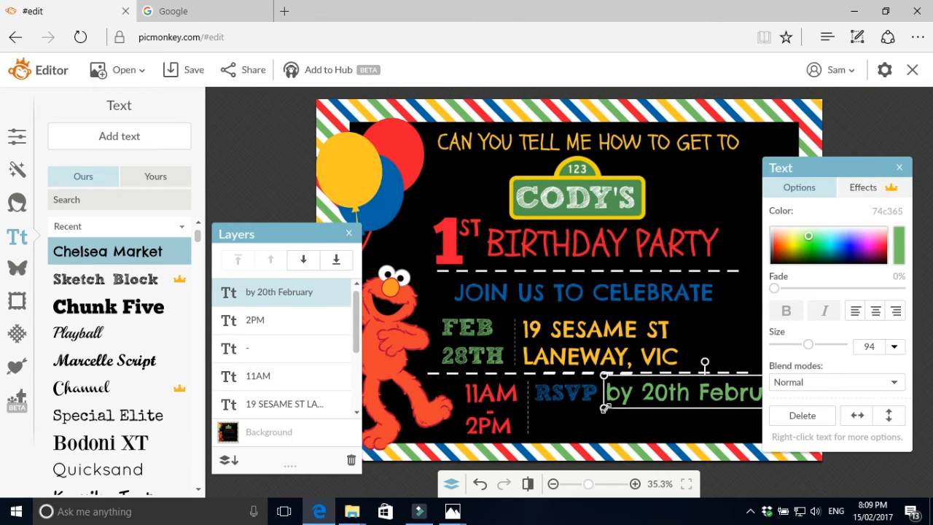
{"action": "mouse_move", "coordinate": [604, 408]}
{"action": "left_mouse_down"}
{"action": "mouse_move", "coordinate": [612, 405]}
{"action": "mouse_move", "coordinate": [605, 409]}
{"action": "left_mouse_up"}
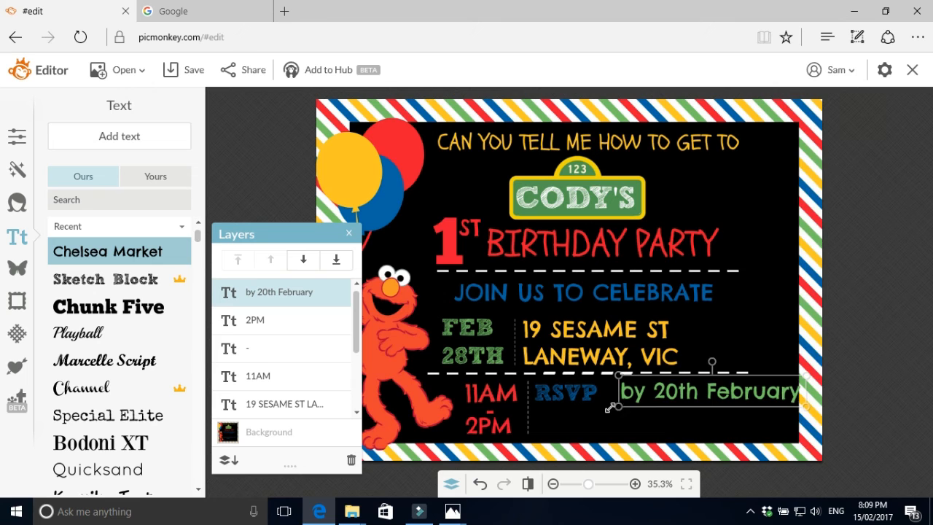
{"action": "left_click_drag", "start_coordinate": [683, 399], "coordinate": [663, 400]}
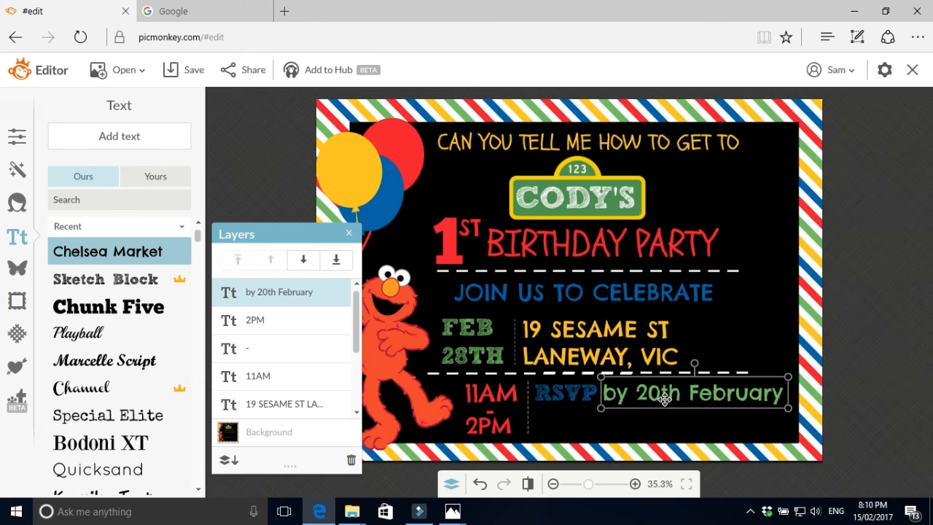
{"action": "left_click", "coordinate": [648, 429]}
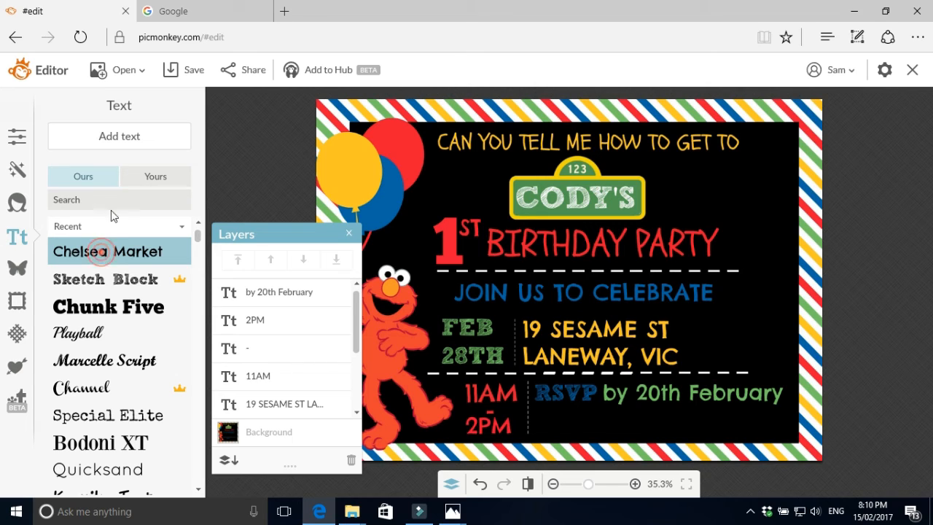
Add a Chelsea Market text reading "on Facebook or" followed by the RSVP phone number.
{"action": "left_click", "coordinate": [127, 137]}
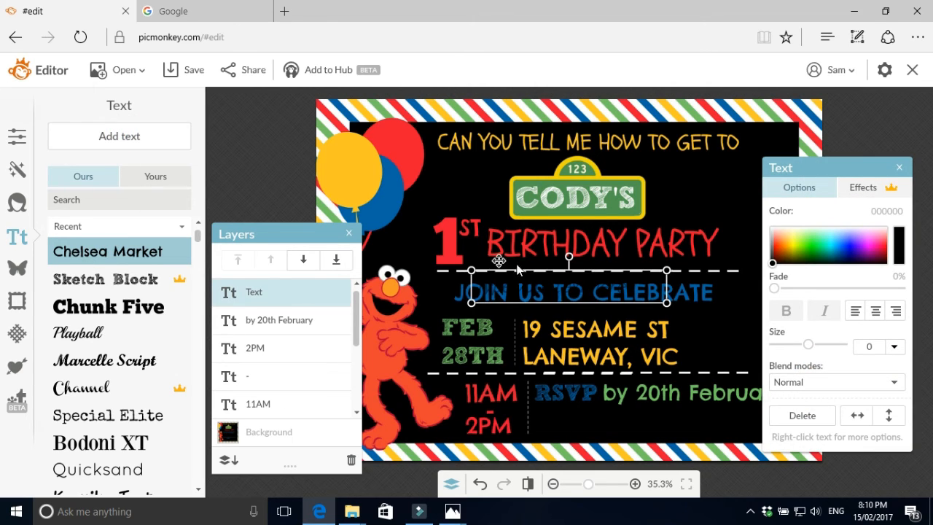
{"action": "left_click", "coordinate": [503, 292]}
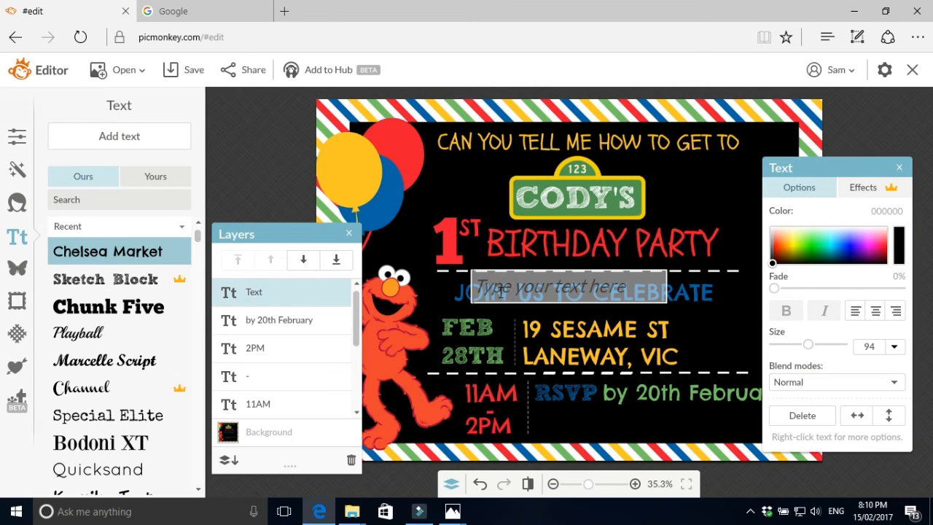
{"action": "type", "text": "O"}
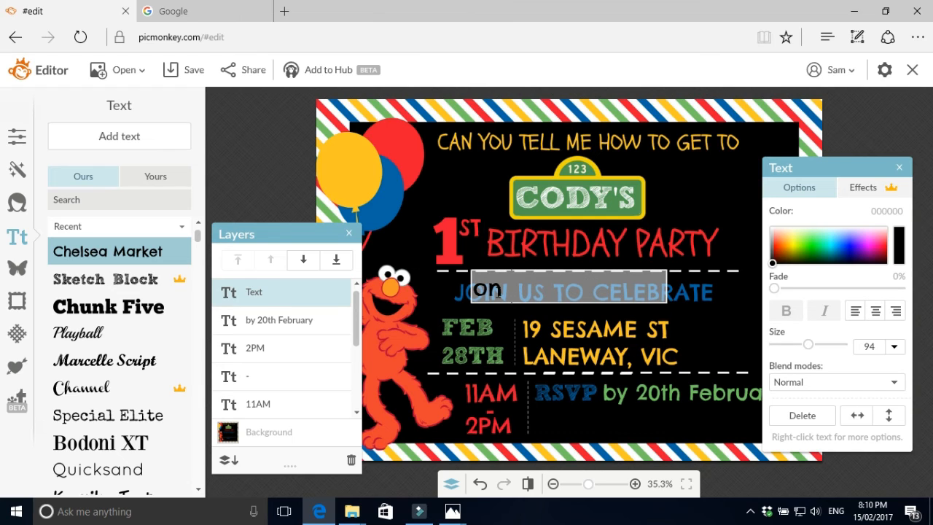
{"action": "type", "text": "n Facebook"}
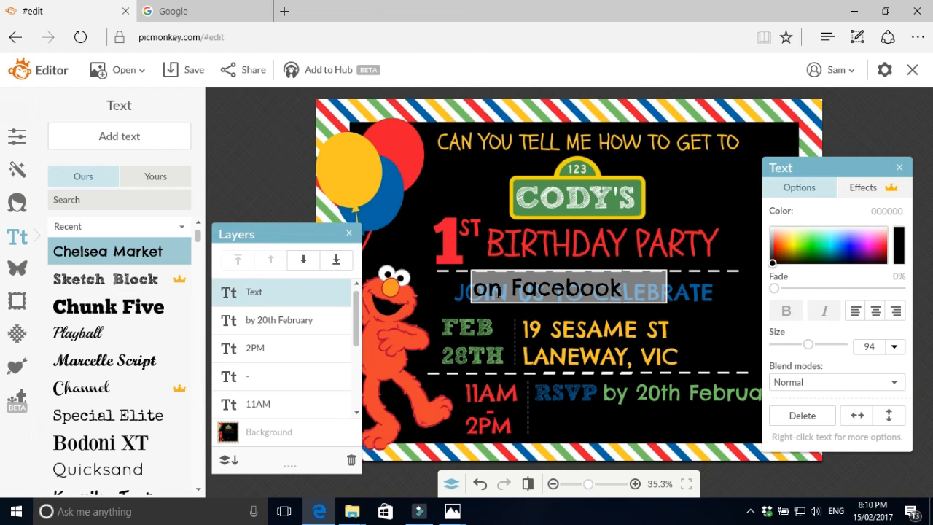
{"action": "type", "text": " or 04"}
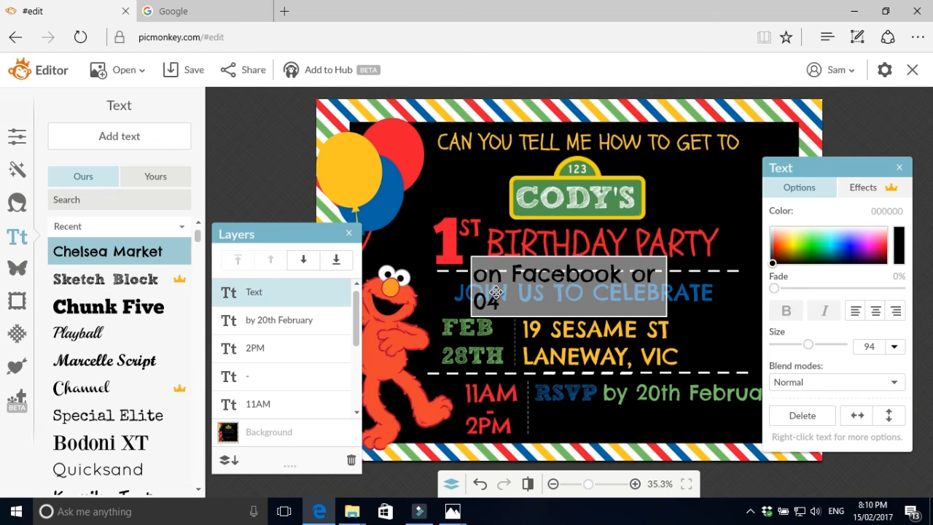
{"action": "type", "text": "10 000"}
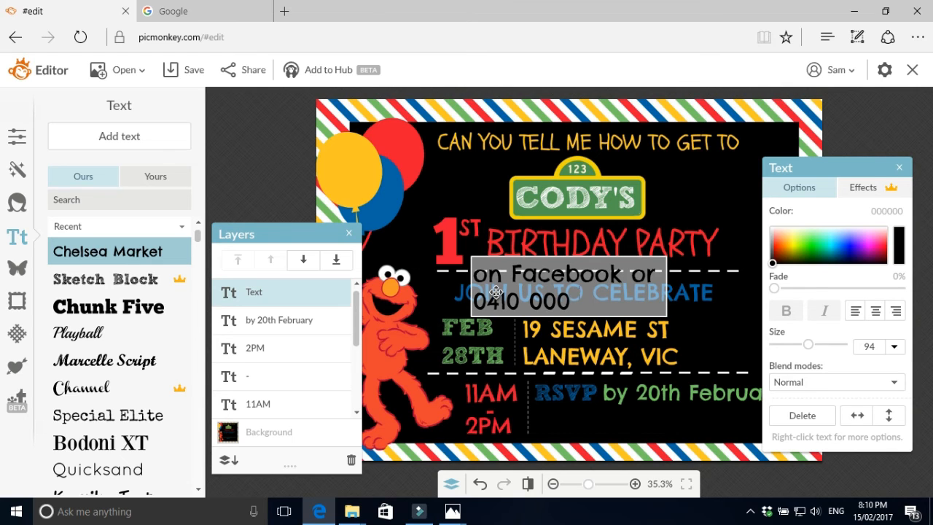
{"action": "type", "text": " 000"}
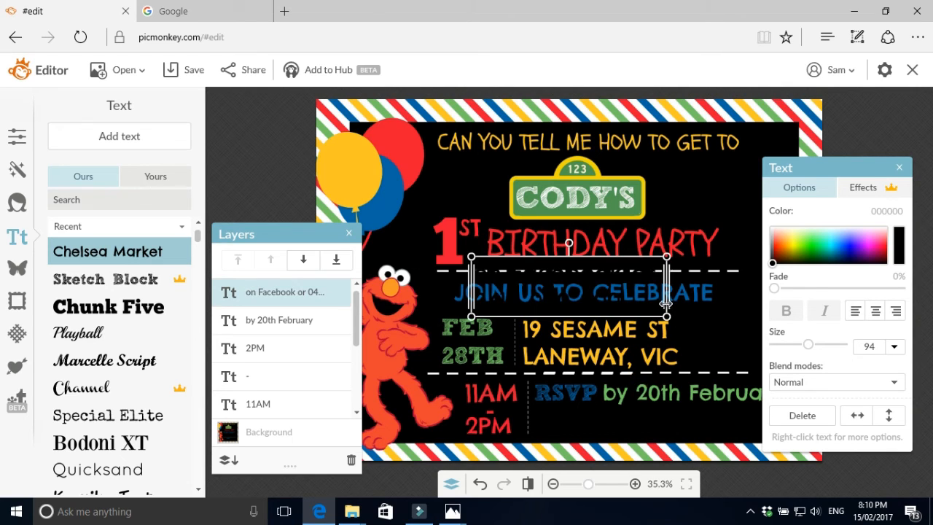
Widen the "on Facebook or" text box to hold one line and recolor the text yellow (fdc620) by sampling a border stripe.
{"action": "left_click_drag", "start_coordinate": [666, 301], "coordinate": [835, 294]}
{"action": "left_click", "coordinate": [727, 287]}
{"action": "double_click", "coordinate": [704, 291]}
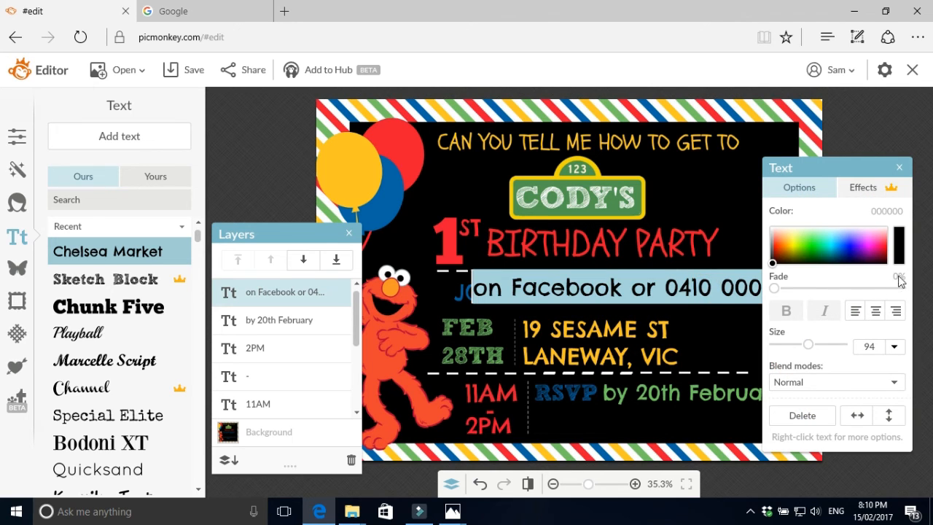
{"action": "left_click", "coordinate": [665, 101]}
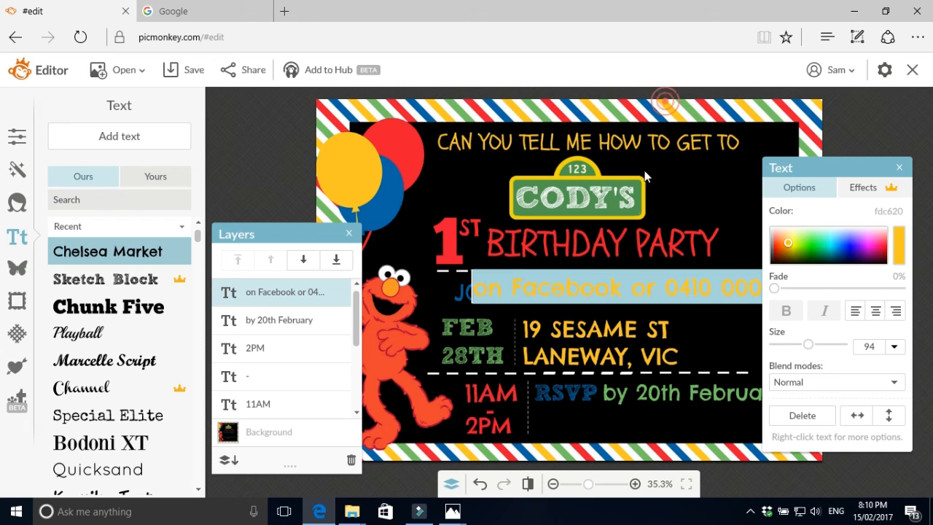
Place the "on Facebook or" contact line directly beneath the RSVP line and scale it to span that line's width inside the border.
{"action": "left_click", "coordinate": [566, 283]}
{"action": "left_click_drag", "start_coordinate": [472, 301], "coordinate": [593, 418]}
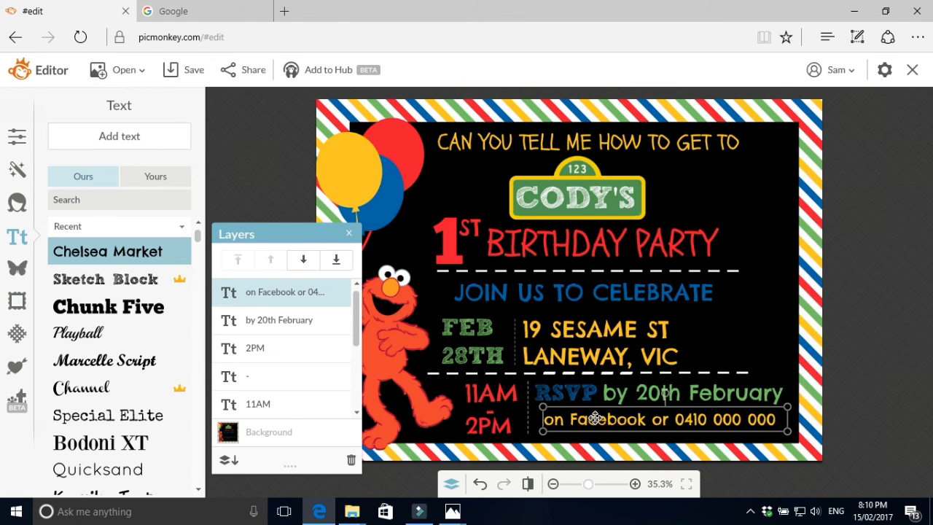
{"action": "left_click_drag", "start_coordinate": [543, 432], "coordinate": [529, 431]}
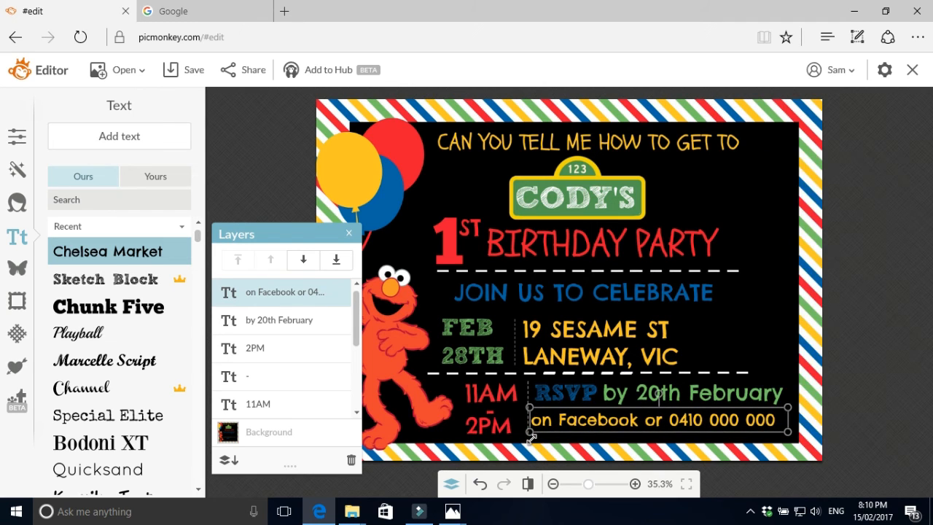
{"action": "left_click", "coordinate": [851, 159]}
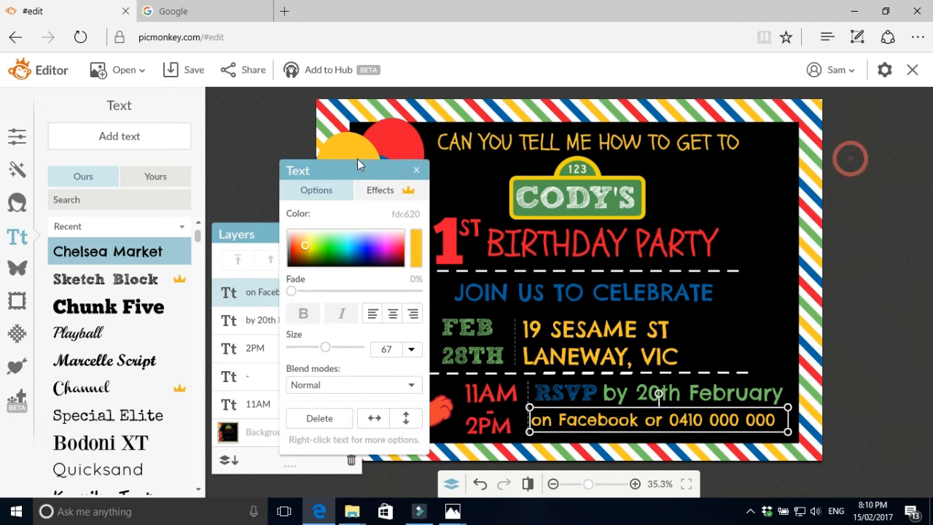
{"action": "left_click_drag", "start_coordinate": [790, 433], "coordinate": [801, 433]}
{"action": "left_click", "coordinate": [802, 340]}
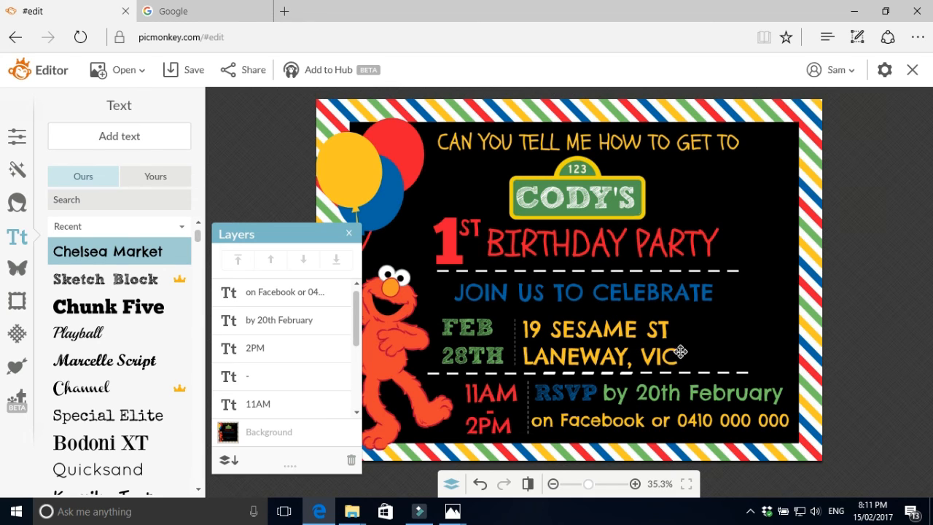
{"action": "left_click", "coordinate": [20, 136]}
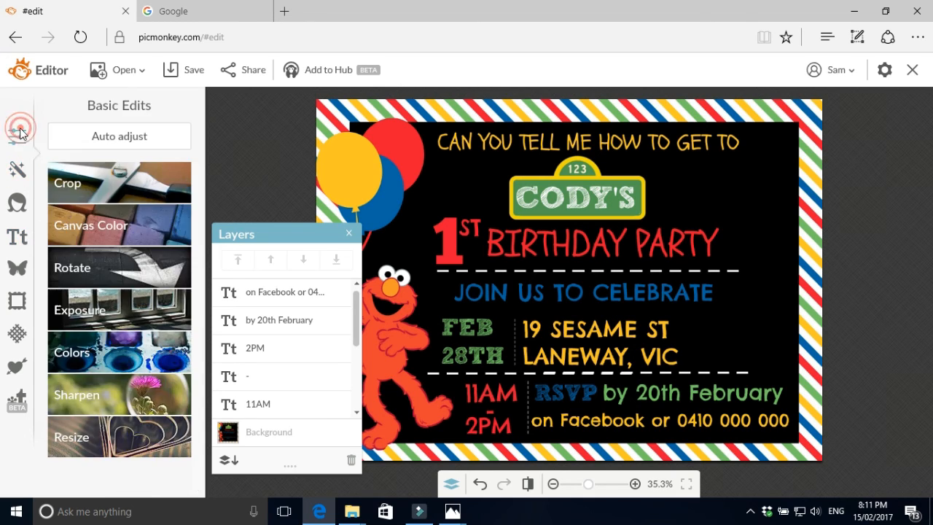
{"action": "left_click", "coordinate": [14, 172]}
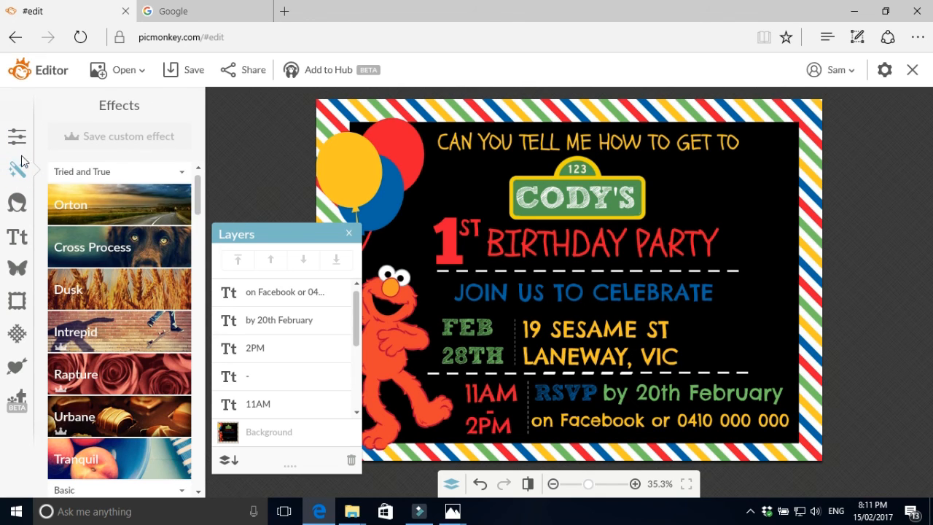
{"action": "left_click", "coordinate": [20, 140]}
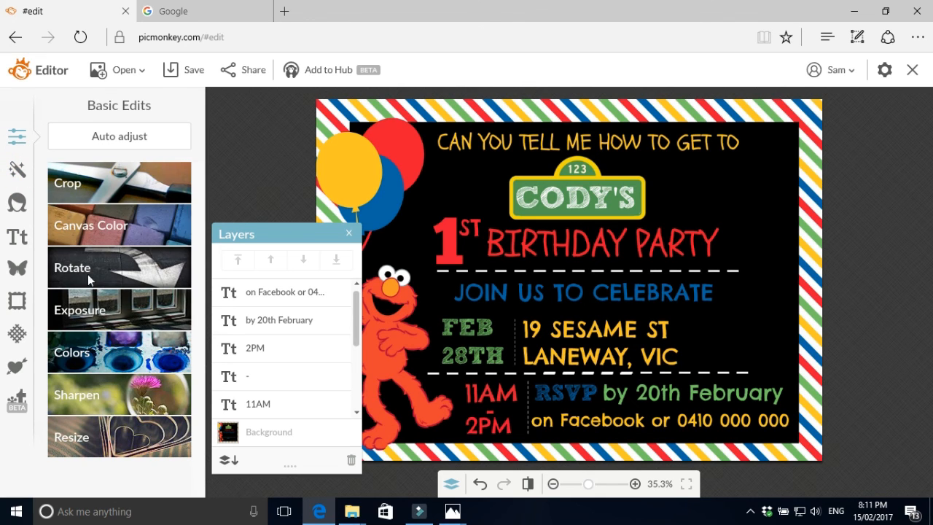
Cover the "JOIN US TO CELEBRATE" line with a black Geometric rectangle overlay stretched across its full width.
{"action": "left_click", "coordinate": [17, 271]}
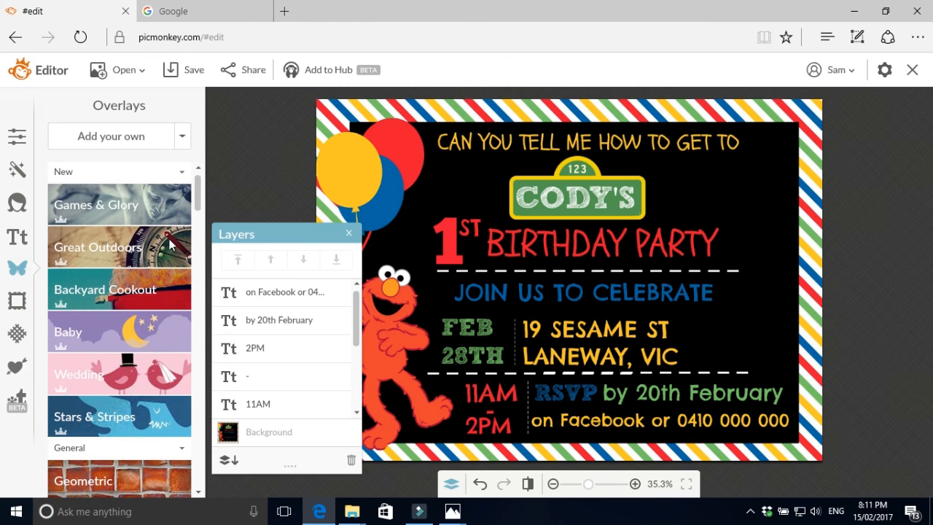
{"action": "scroll", "coordinate": [168, 240], "scroll_direction": "down", "scroll_amount": 1}
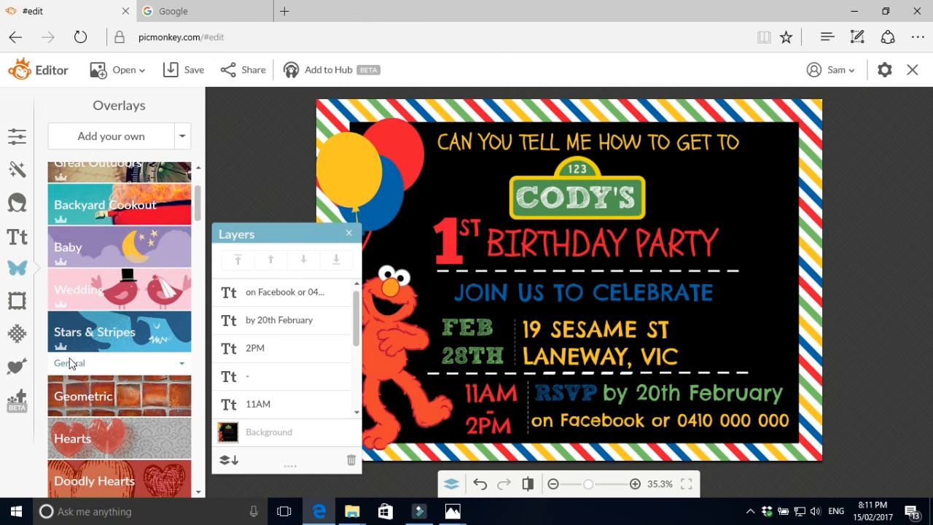
{"action": "left_click", "coordinate": [81, 409]}
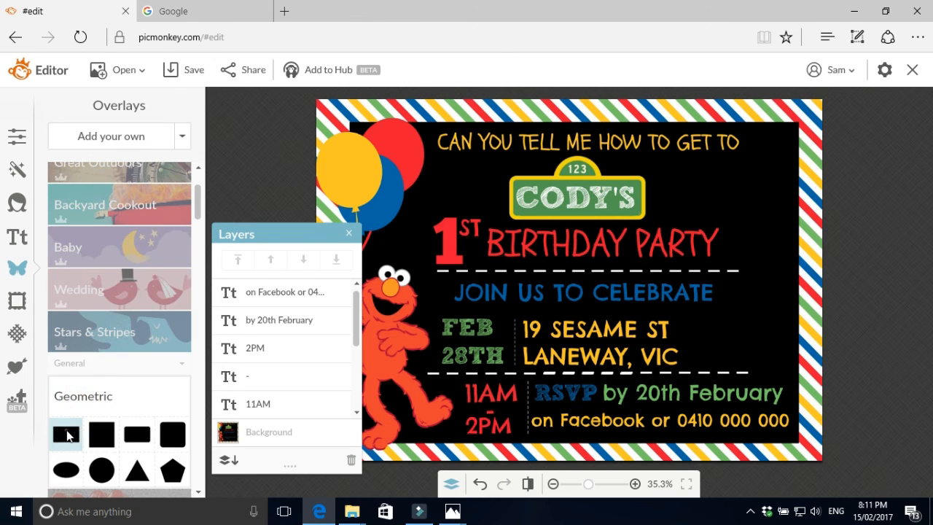
{"action": "left_click", "coordinate": [67, 436]}
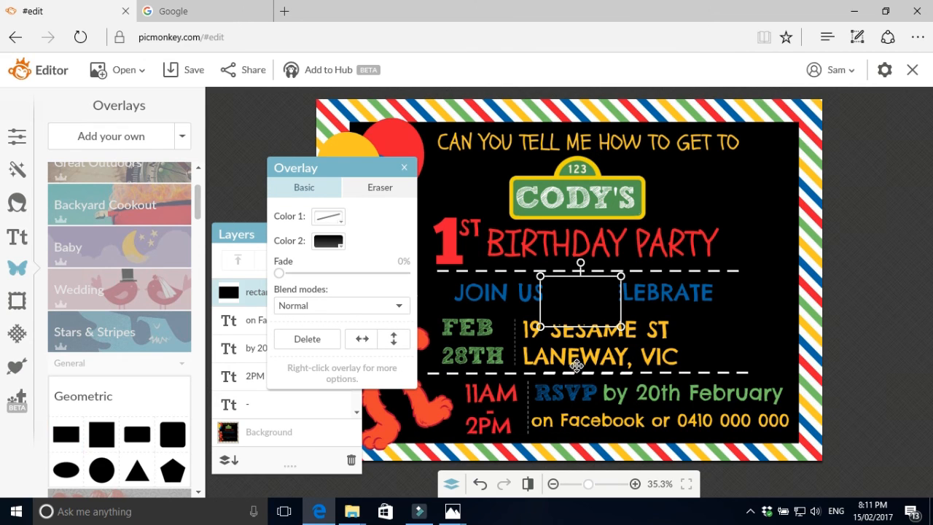
{"action": "left_click_drag", "start_coordinate": [569, 323], "coordinate": [444, 299]}
{"action": "left_click_drag", "start_coordinate": [623, 290], "coordinate": [738, 290]}
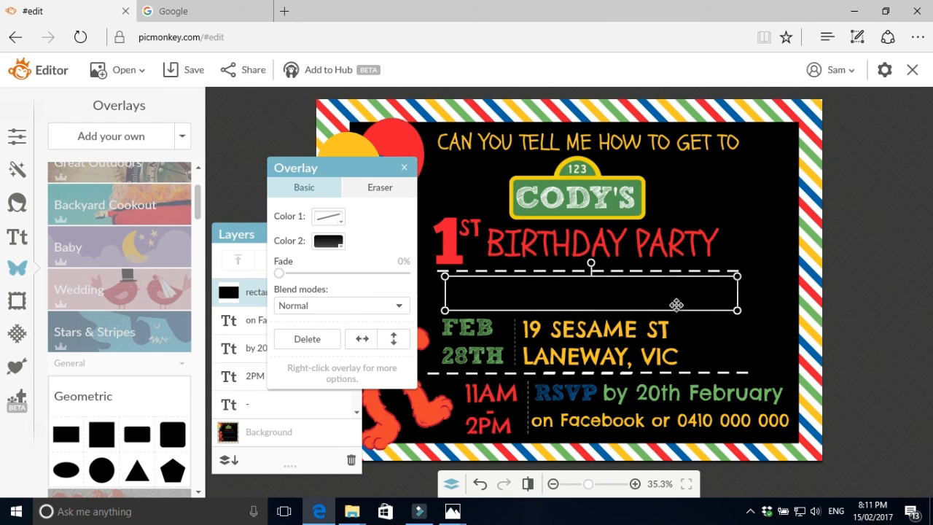
{"action": "left_click", "coordinate": [341, 246]}
{"action": "left_click", "coordinate": [424, 264]}
{"action": "left_click", "coordinate": [739, 333]}
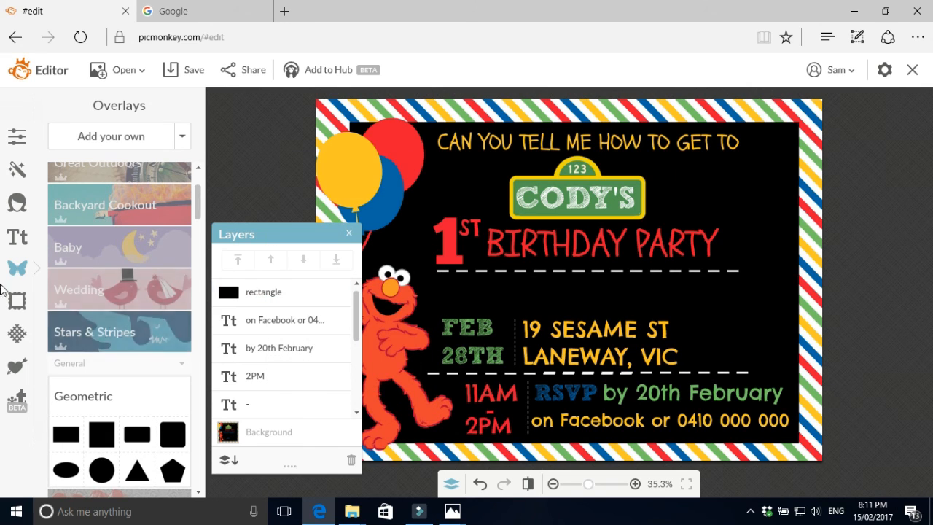
Add a Chunk Five text reading "COME CELEBRATE WITH ME" over the blacked-out line.
{"action": "left_click", "coordinate": [17, 236]}
{"action": "left_click", "coordinate": [113, 281]}
{"action": "left_click", "coordinate": [119, 306]}
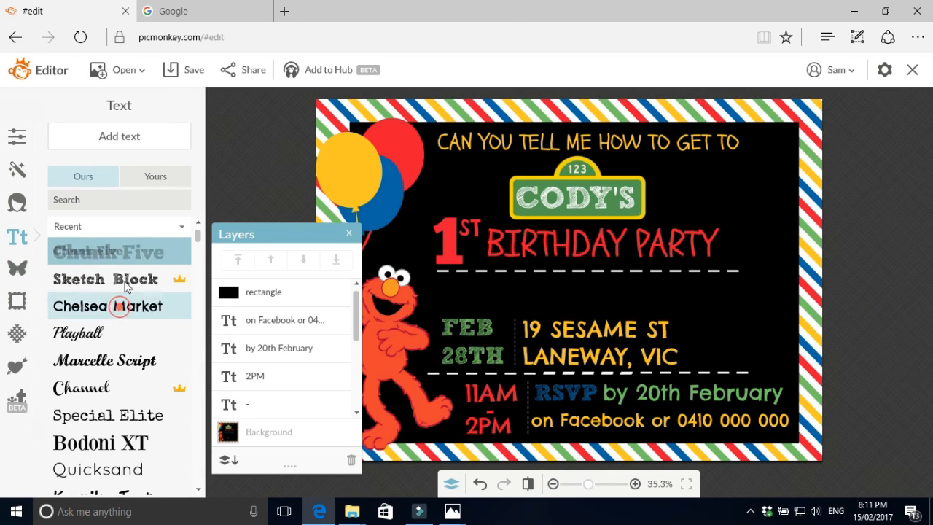
{"action": "left_click", "coordinate": [132, 137]}
{"action": "left_click", "coordinate": [548, 289]}
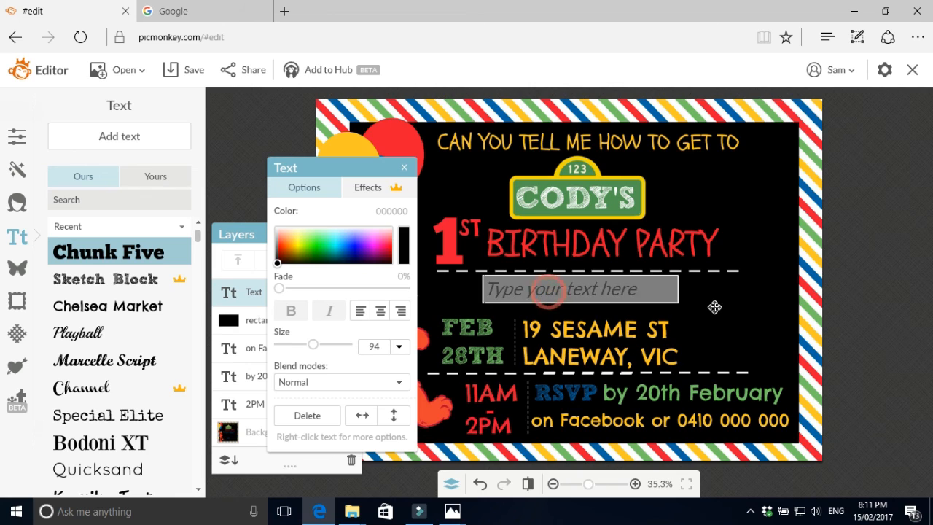
{"action": "type", "text": "com"}
{"action": "key", "text": "BackSpace"}
{"action": "key", "text": "BackSpace"}
{"action": "key", "text": "BackSpace"}
{"action": "type", "text": "COME CELEBRATE WITH ME"}
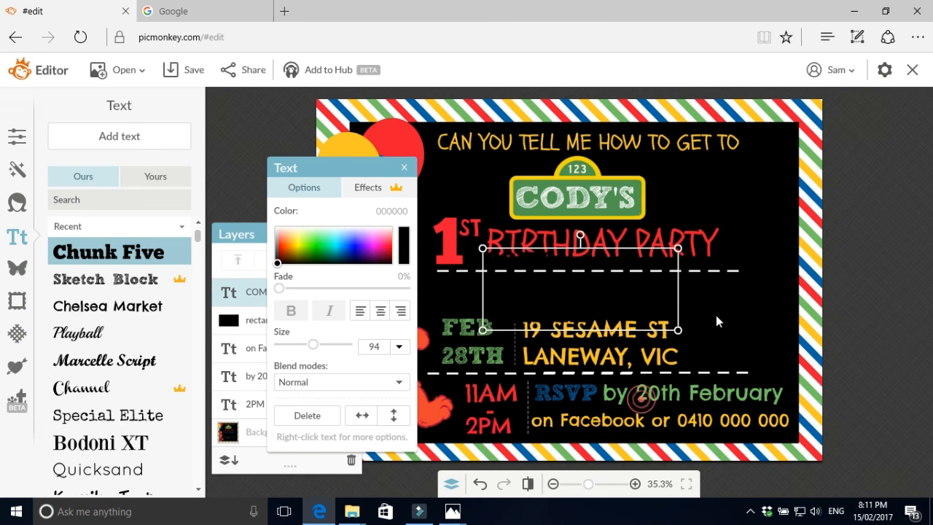
Fit "COME CELEBRATE WITH ME" on one line, recolor it blue (0063a8) from the border, and position it under the upper dashed line.
{"action": "left_click_drag", "start_coordinate": [673, 291], "coordinate": [826, 290]}
{"action": "left_click_drag", "start_coordinate": [729, 289], "coordinate": [685, 296]}
{"action": "left_click", "coordinate": [402, 251]}
{"action": "left_click", "coordinate": [510, 120]}
{"action": "left_click", "coordinate": [599, 292]}
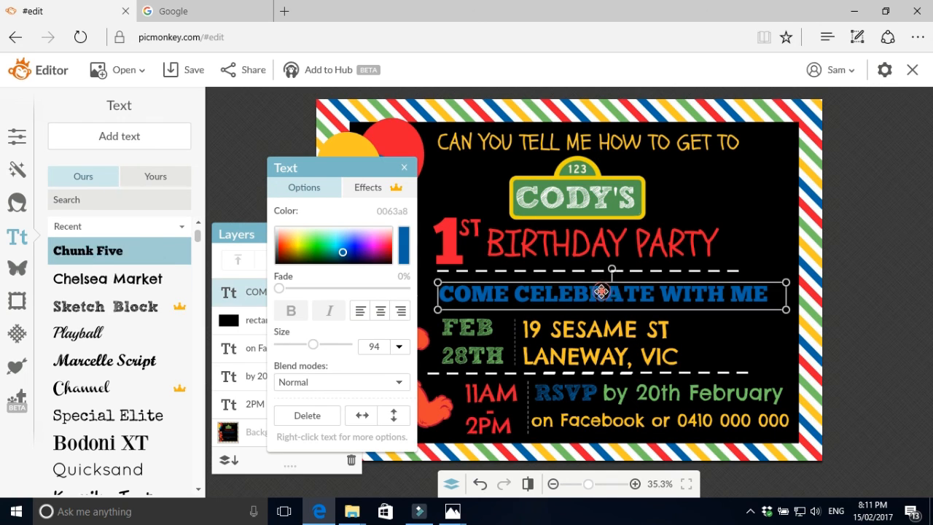
{"action": "left_click_drag", "start_coordinate": [579, 297], "coordinate": [621, 297]}
{"action": "left_click", "coordinate": [838, 361]}
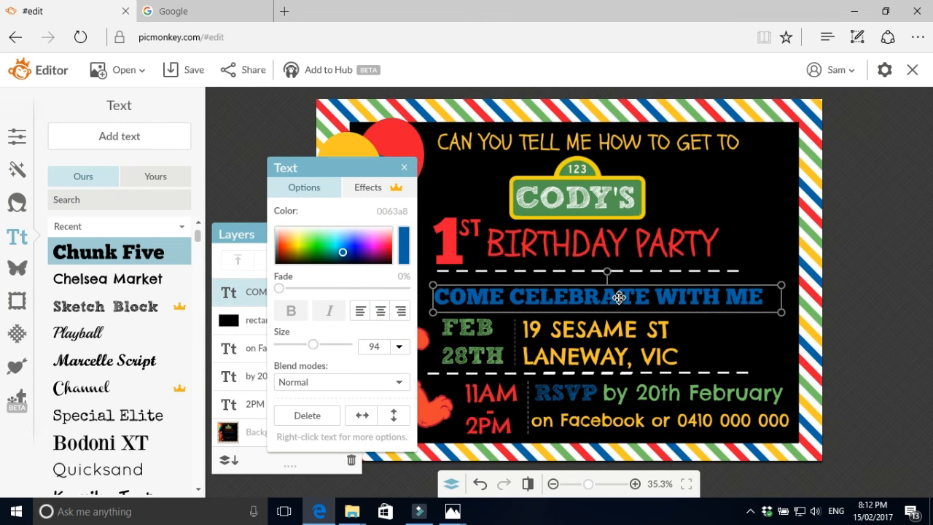
{"action": "left_click", "coordinate": [856, 333]}
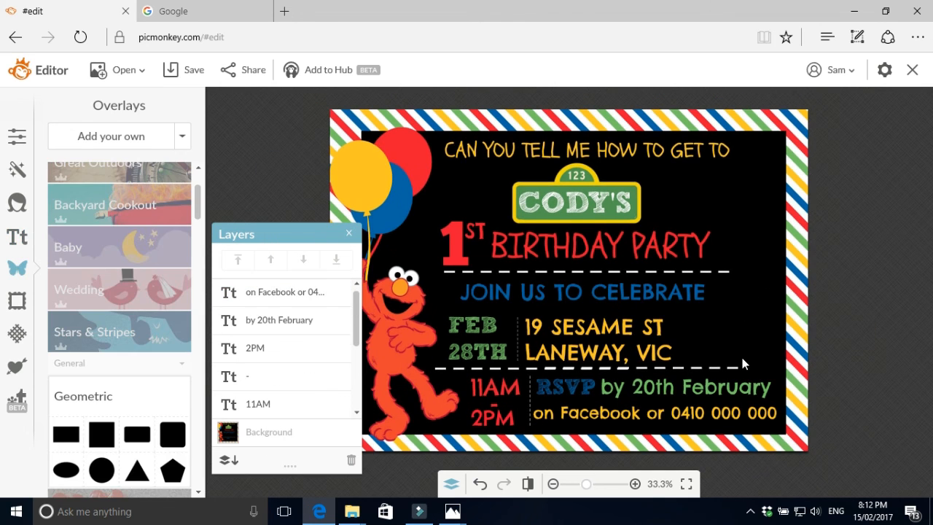